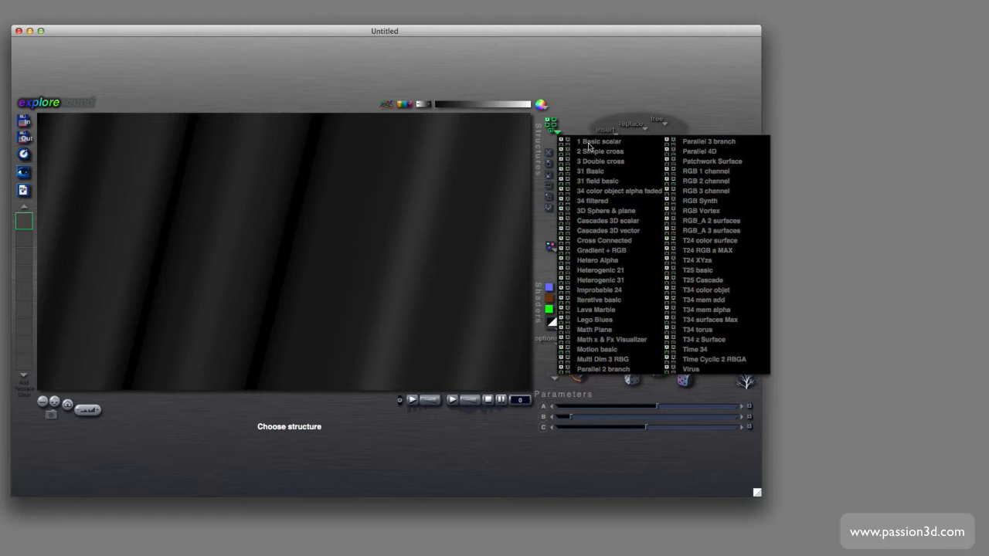
Load the 1 Basic scalar structure and delete its two lowest components, keeping only the top one
click(588, 144)
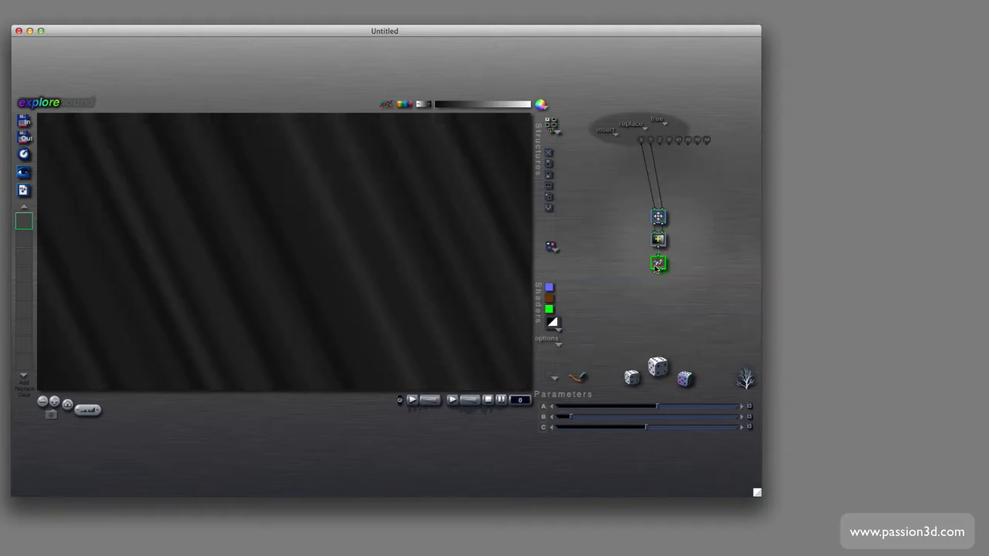
click(549, 154)
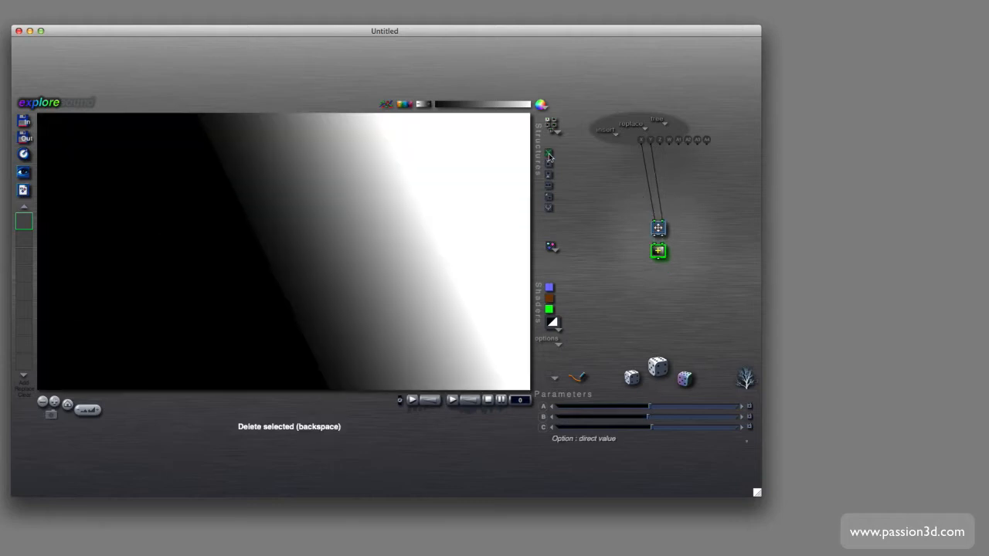
click(549, 154)
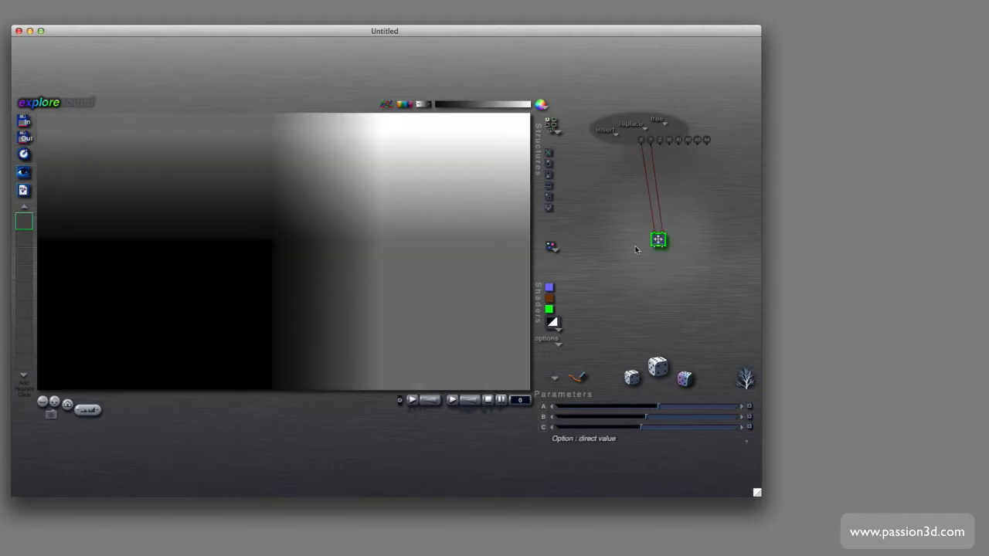
Replace the remaining component with a vector (3 out) component and set it to 3D sphere
click(658, 241)
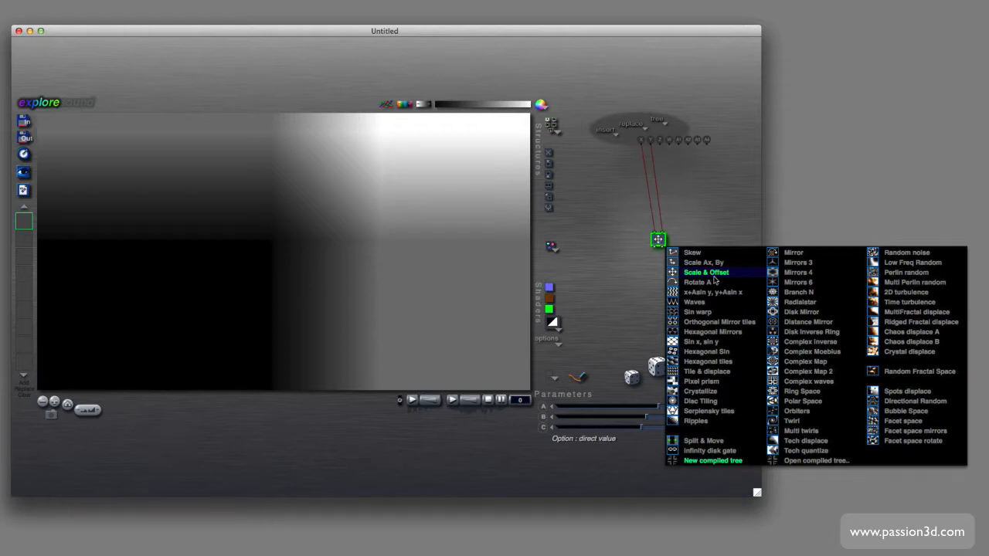
click(595, 230)
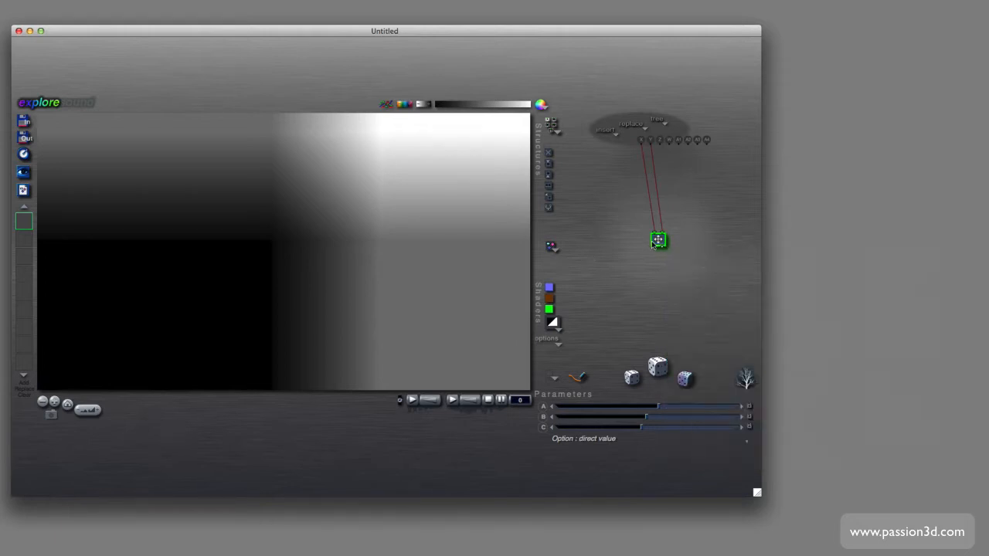
click(631, 128)
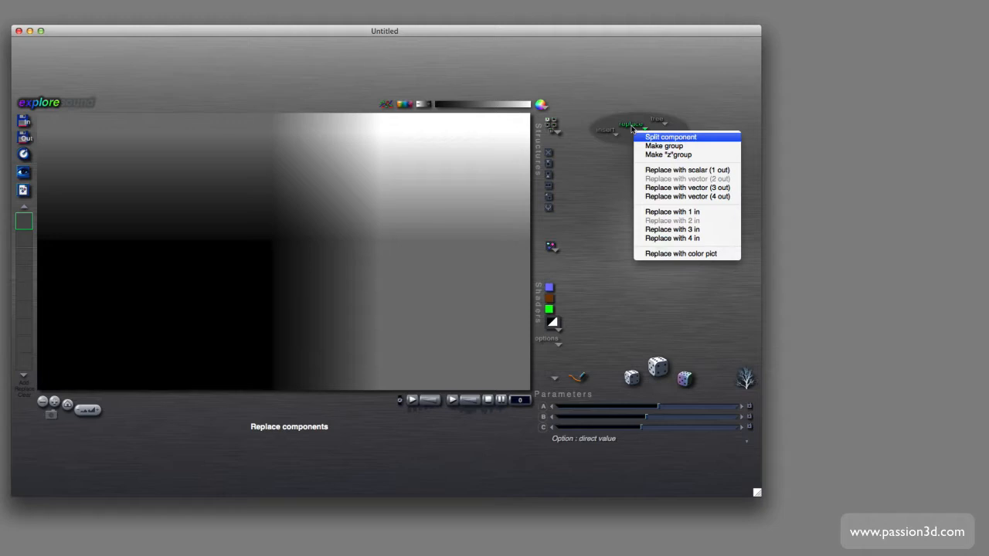
click(671, 189)
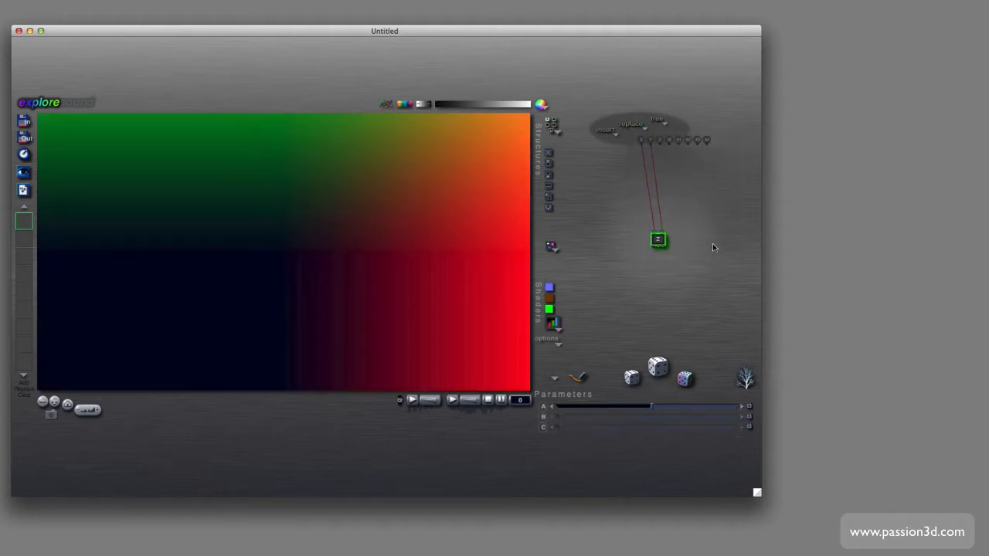
click(657, 241)
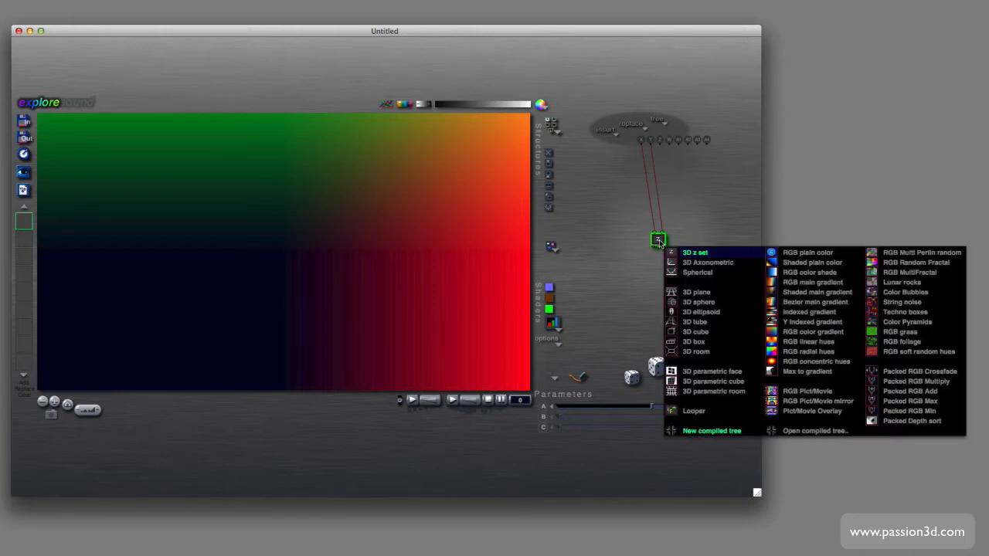
click(703, 303)
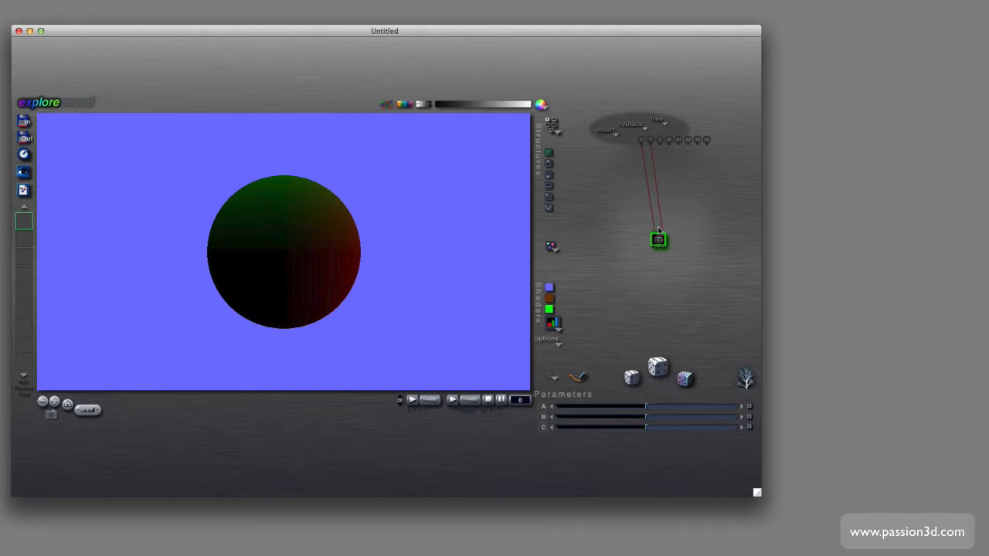
Add a parallel branch beside the sphere and turn its component into a vector (3 out) String noise
click(606, 134)
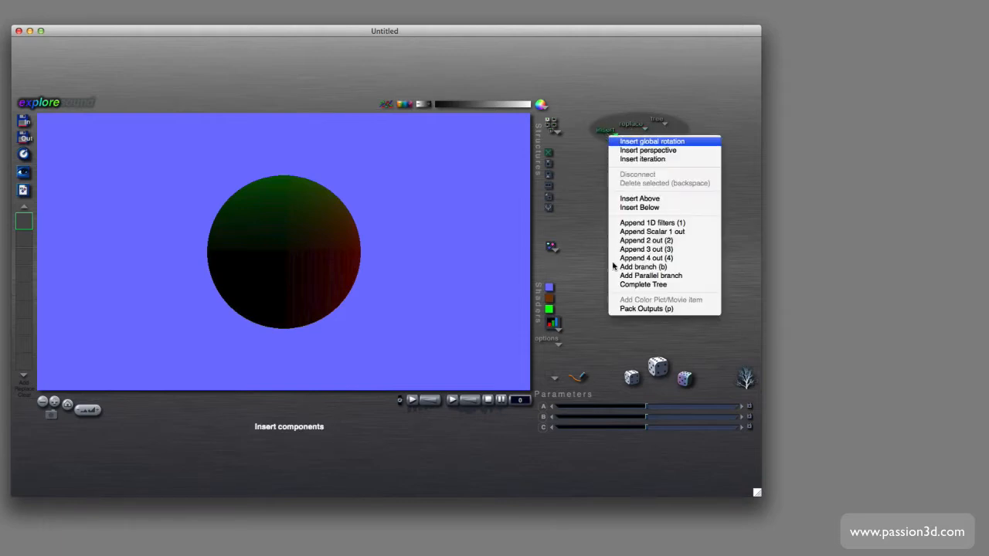
click(645, 275)
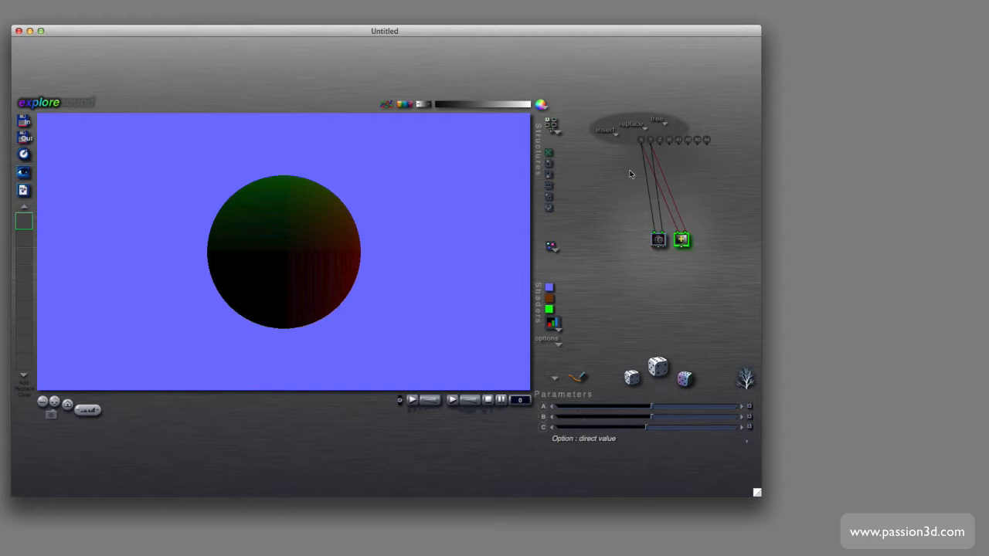
click(638, 129)
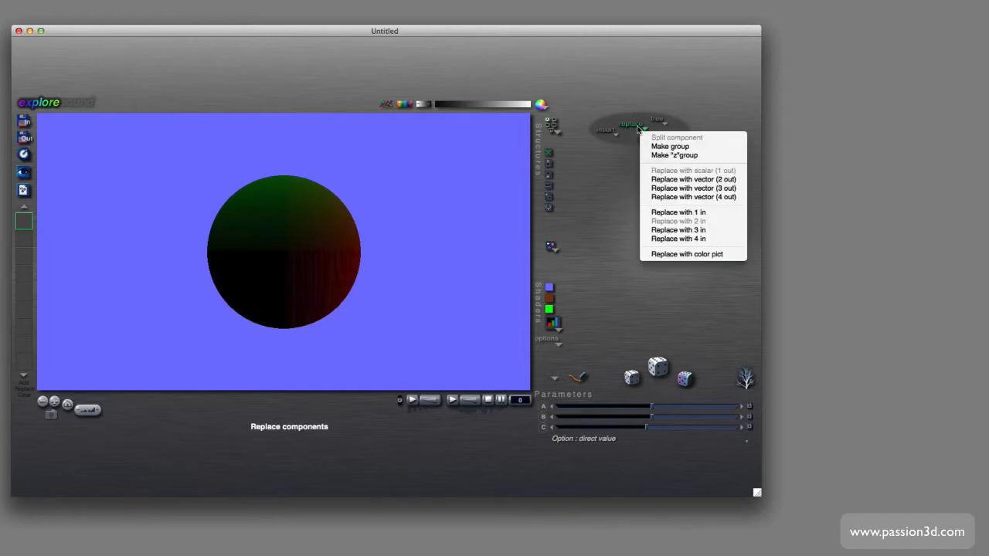
click(689, 190)
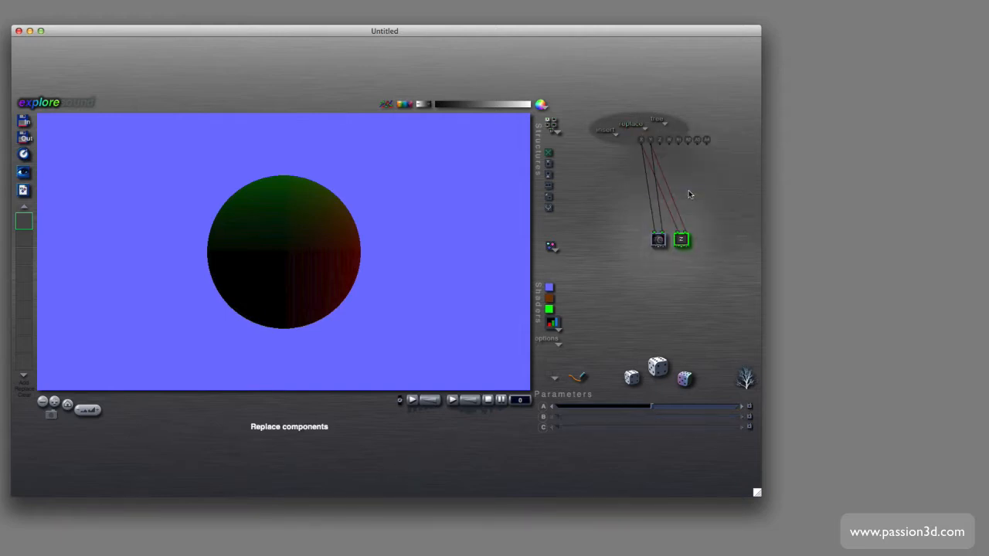
click(683, 244)
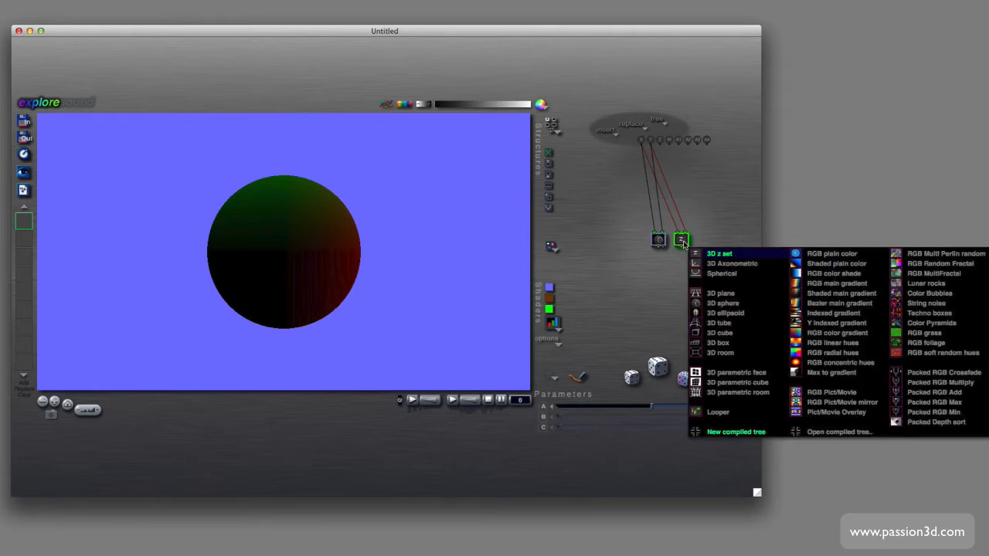
click(938, 306)
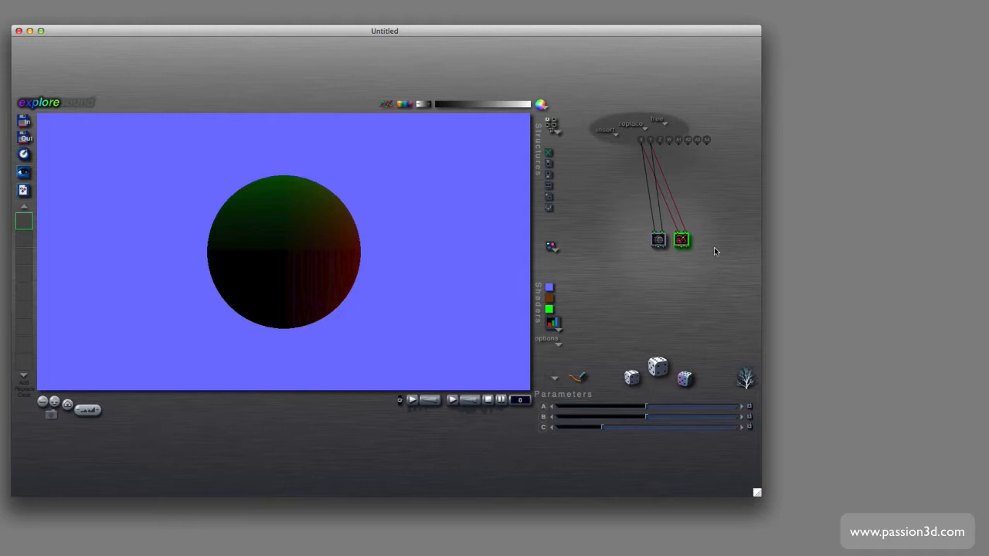
Insert a component below the 3D sphere and set it to 3D Color Fractal noise
click(662, 244)
click(549, 166)
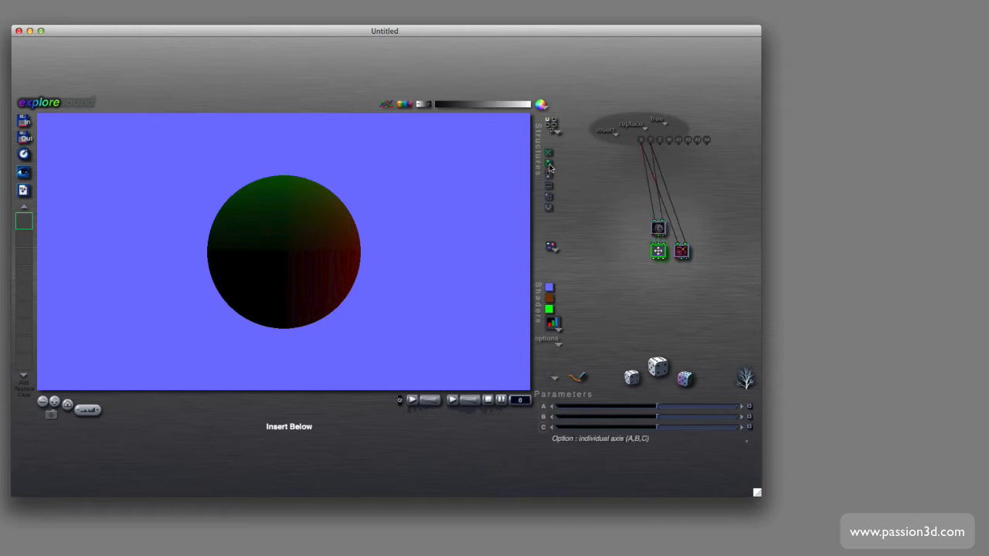
click(658, 252)
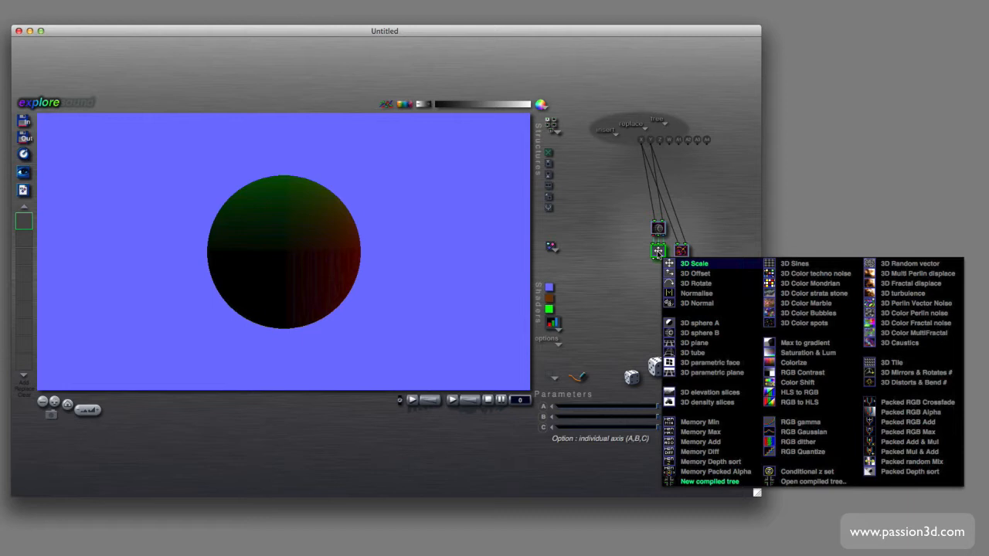
click(933, 325)
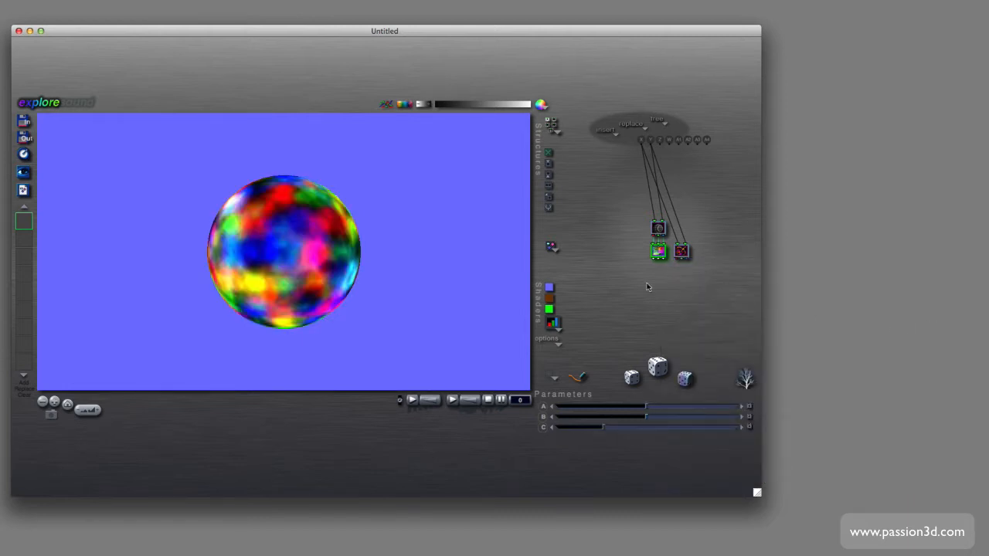
Insert a component below the color fractal noise, replace it with a scalar (1 out), and set it to Pack(x,y,z)
click(681, 251)
click(660, 254)
click(548, 166)
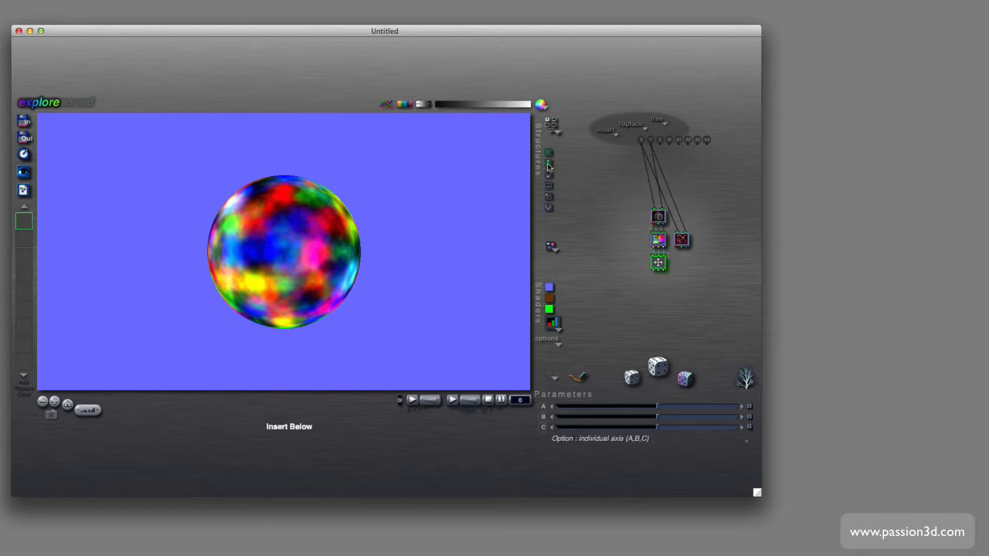
right_click(662, 267)
click(662, 266)
click(632, 125)
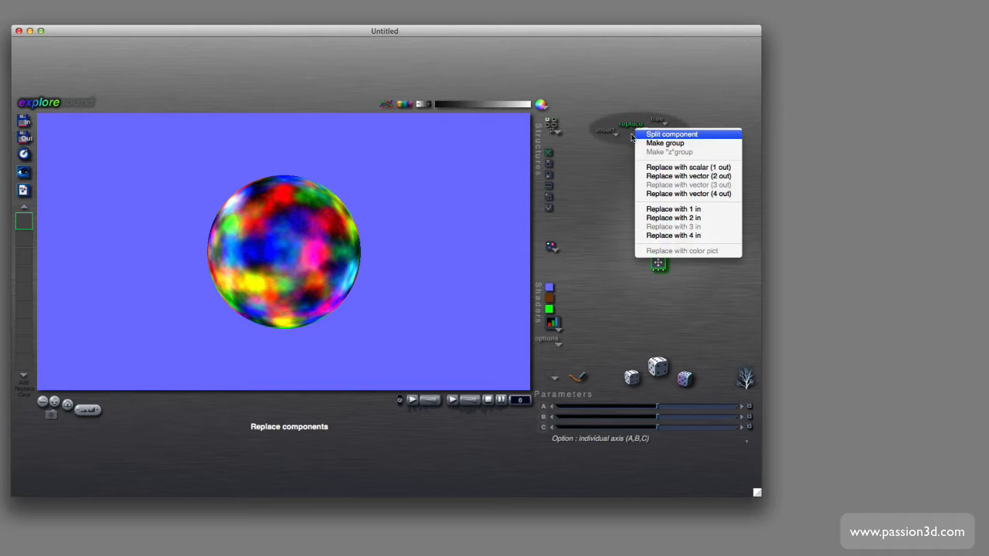
click(709, 168)
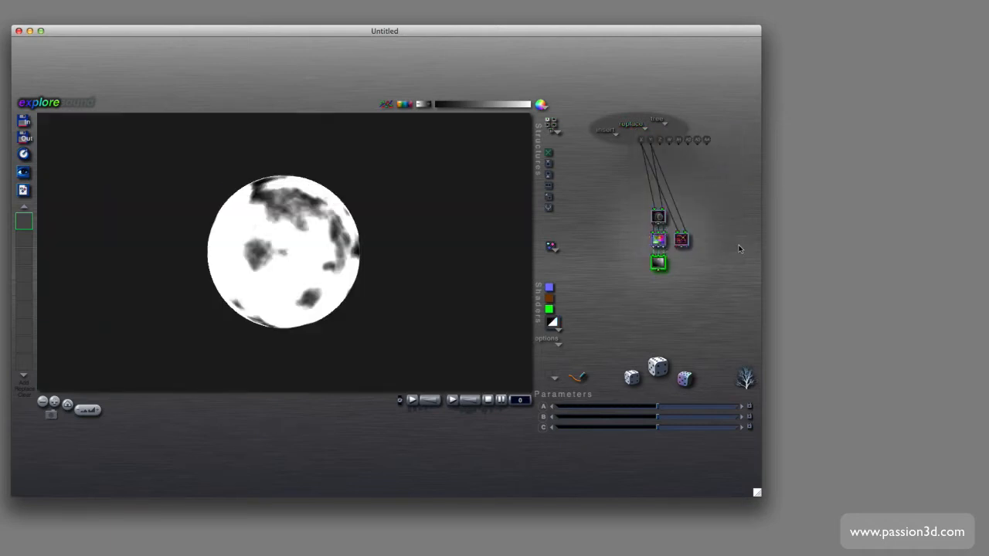
click(659, 264)
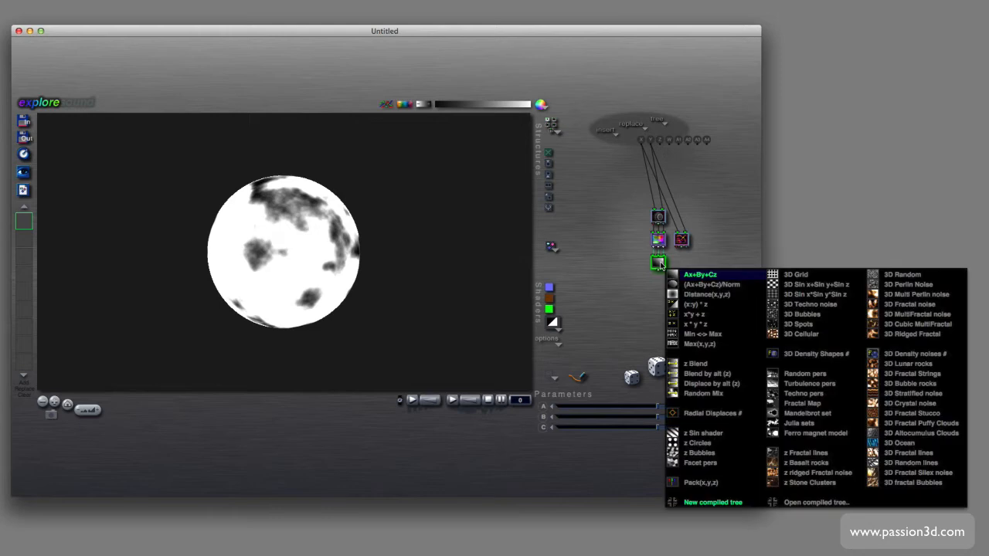
click(701, 483)
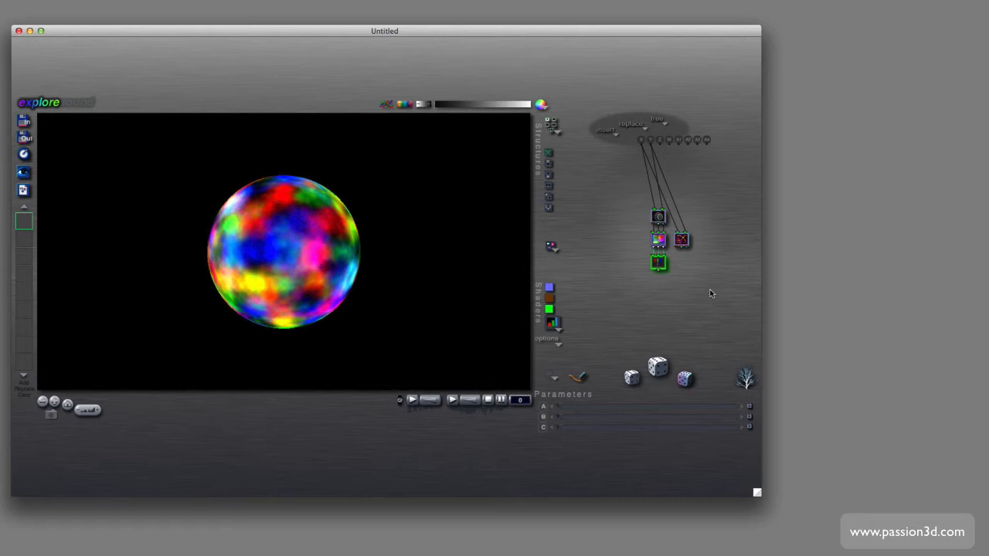
click(847, 275)
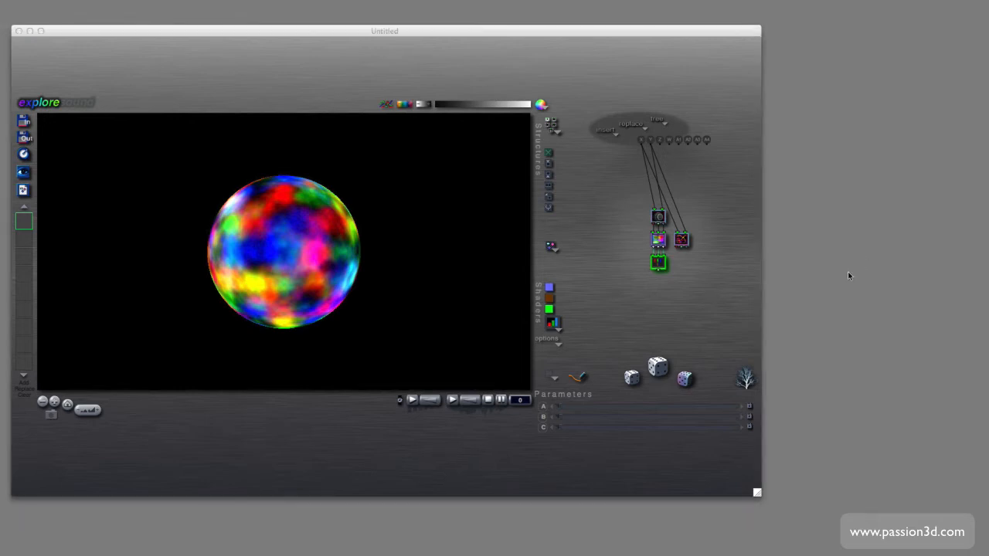
Insert a component below the String noise, replace it with a scalar (1 out), and set it to Pack(x,y,z)
click(683, 243)
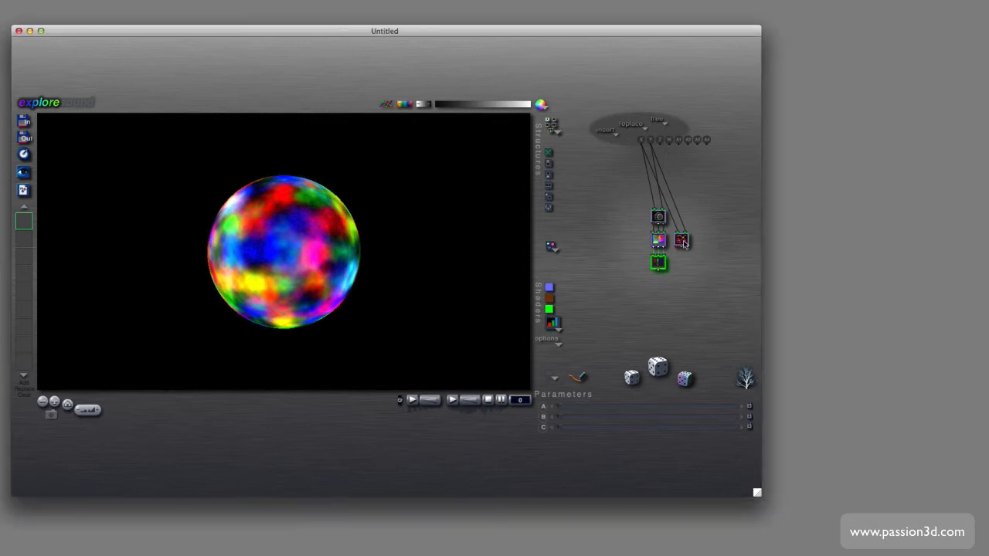
click(682, 243)
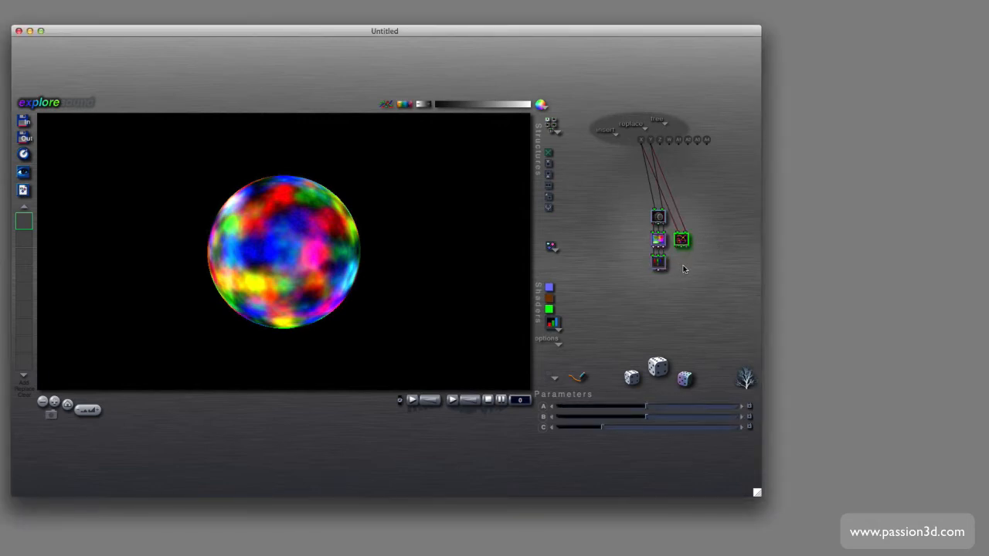
click(549, 165)
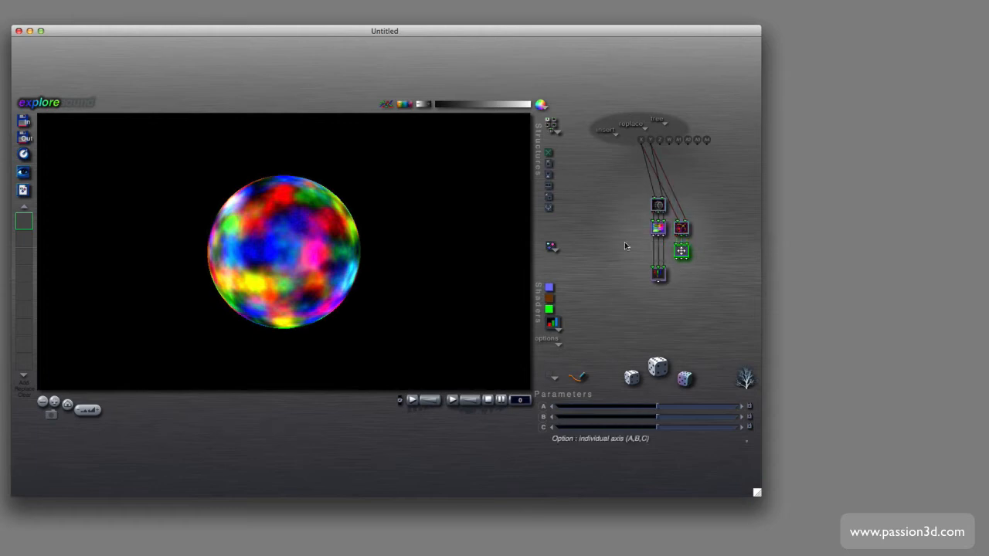
click(681, 251)
click(681, 251)
click(630, 126)
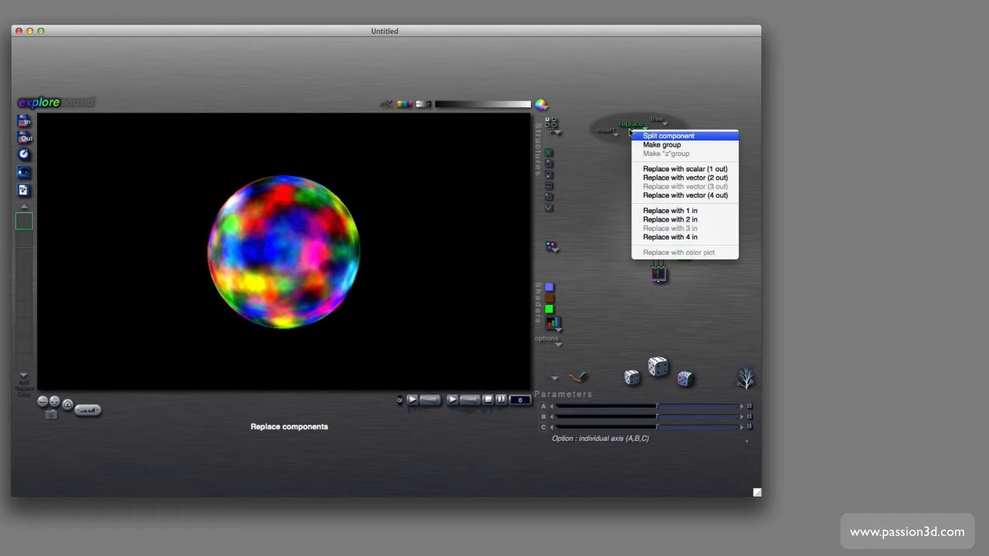
click(671, 177)
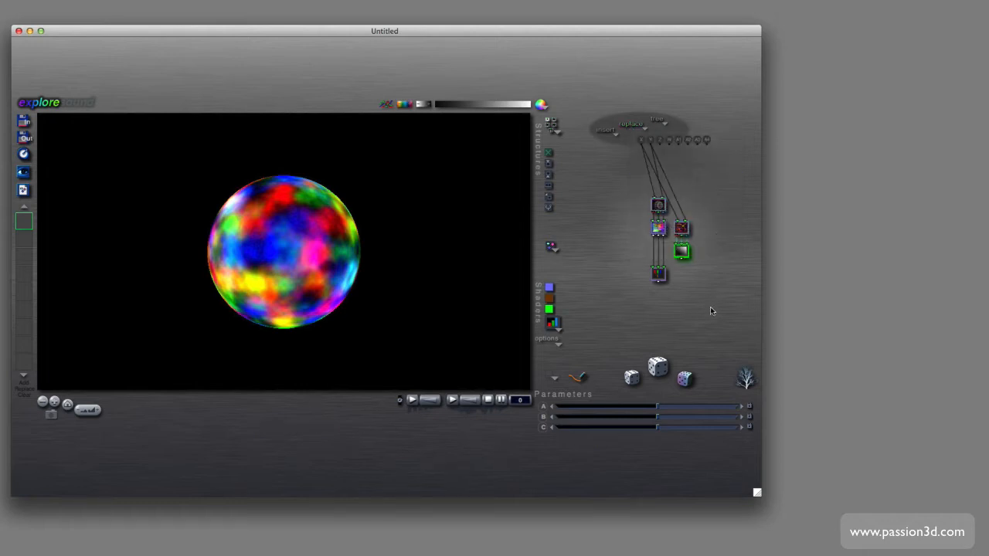
click(681, 252)
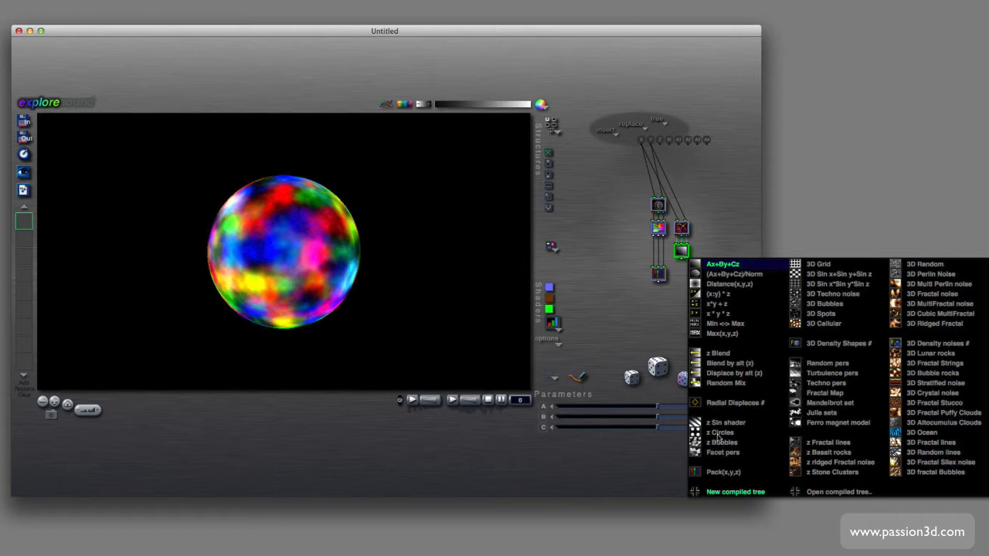
click(720, 474)
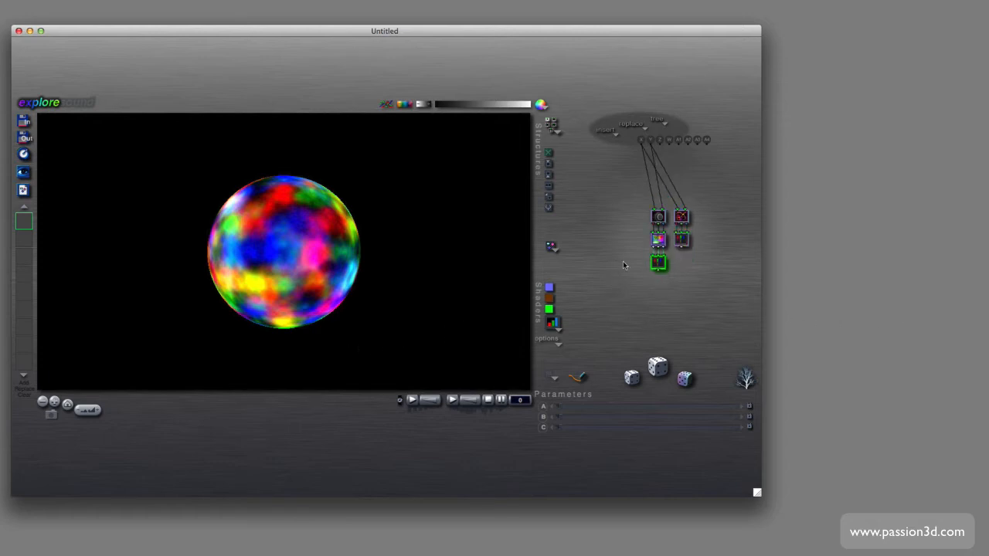
Join the two packed branches with a common component and replace it with a vector (3 out) type
click(548, 211)
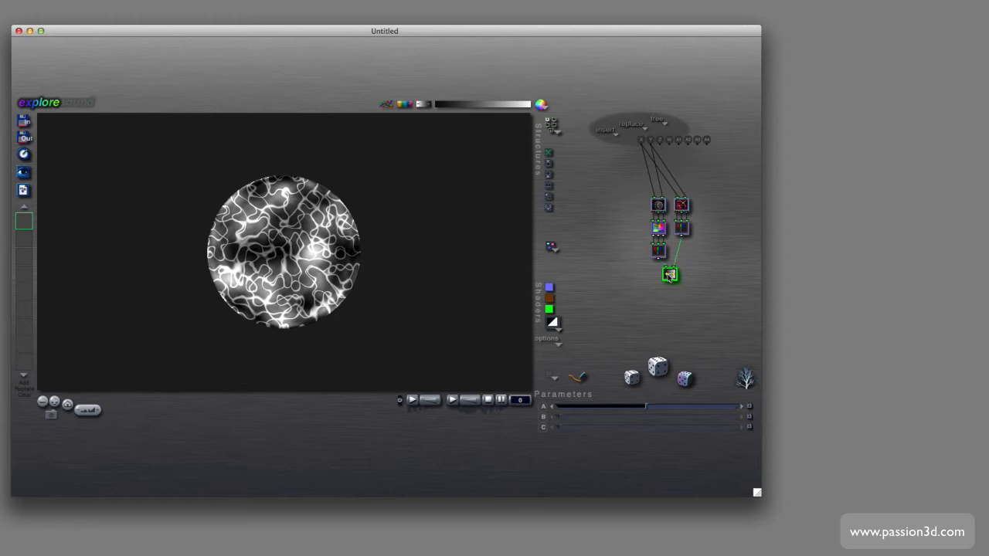
click(638, 128)
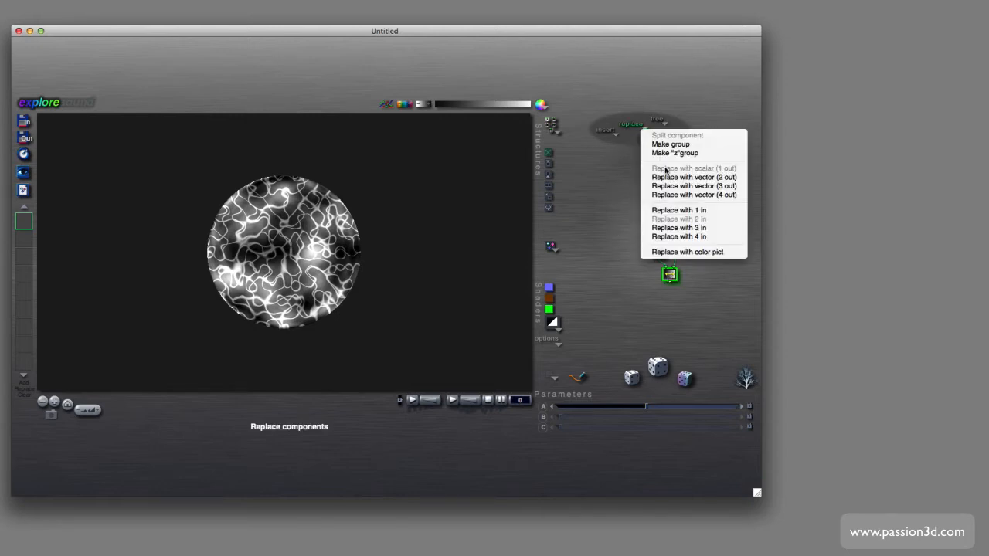
click(680, 187)
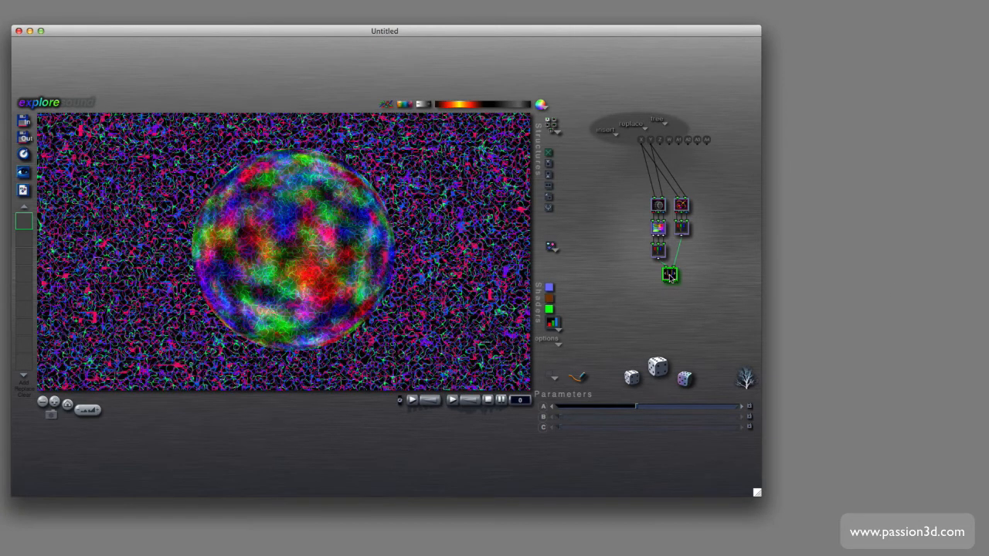
Insert a 3D Scale component below the component joining the packed branches and adjust its scaling parameters A, B and C
click(550, 166)
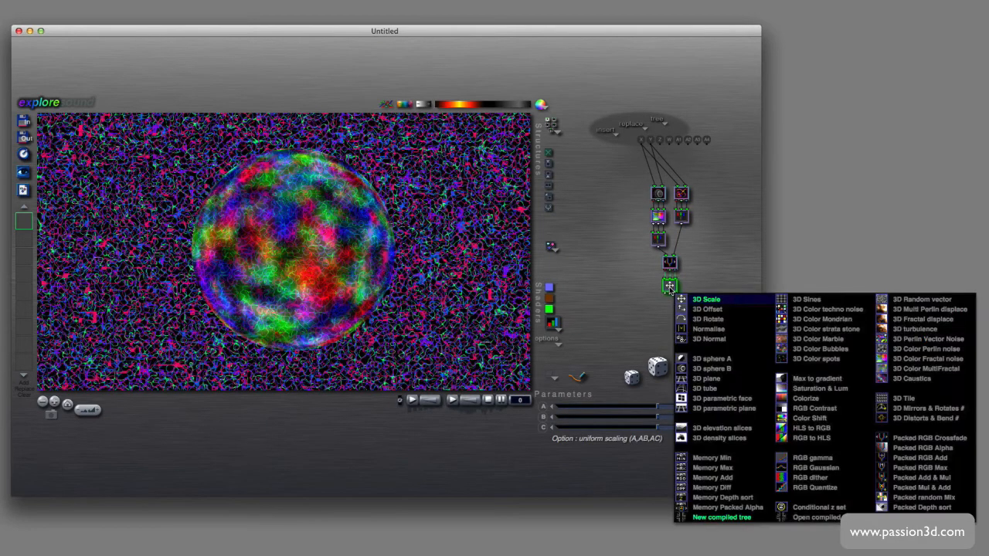
click(623, 294)
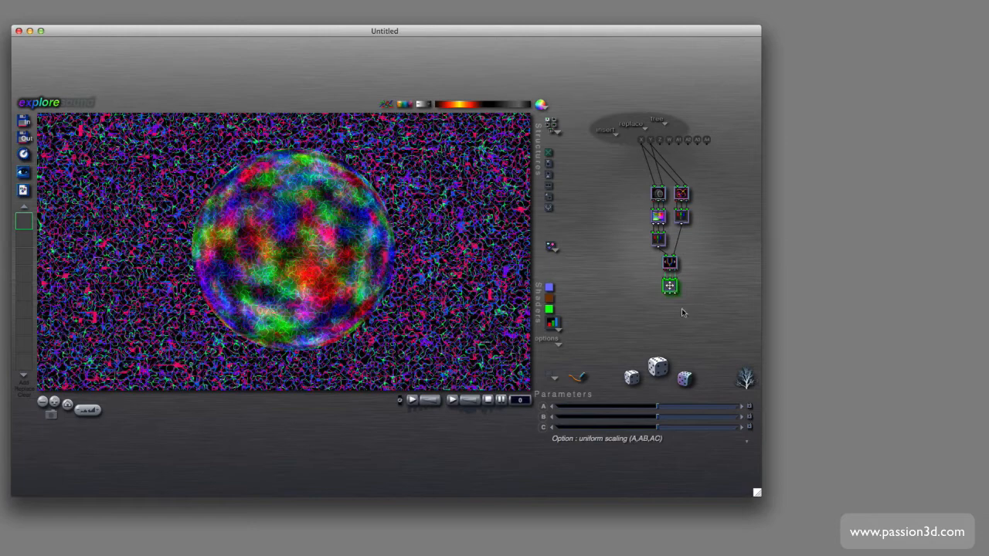
mouse_move(656, 407)
drag(659, 410, 622, 427)
click(657, 429)
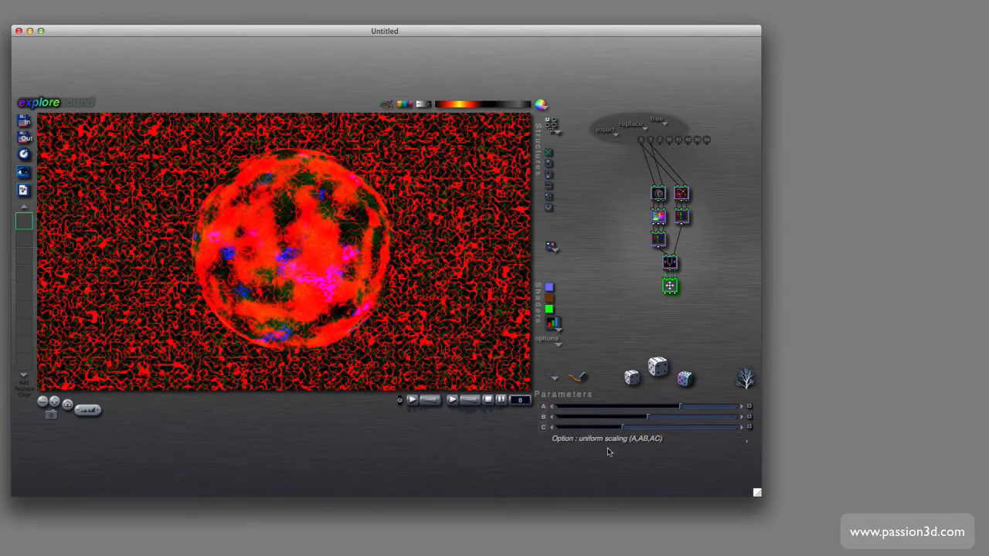
Switch the 3D Scale option to individual axis (A,B,C) and lower parameter C slightly
click(612, 439)
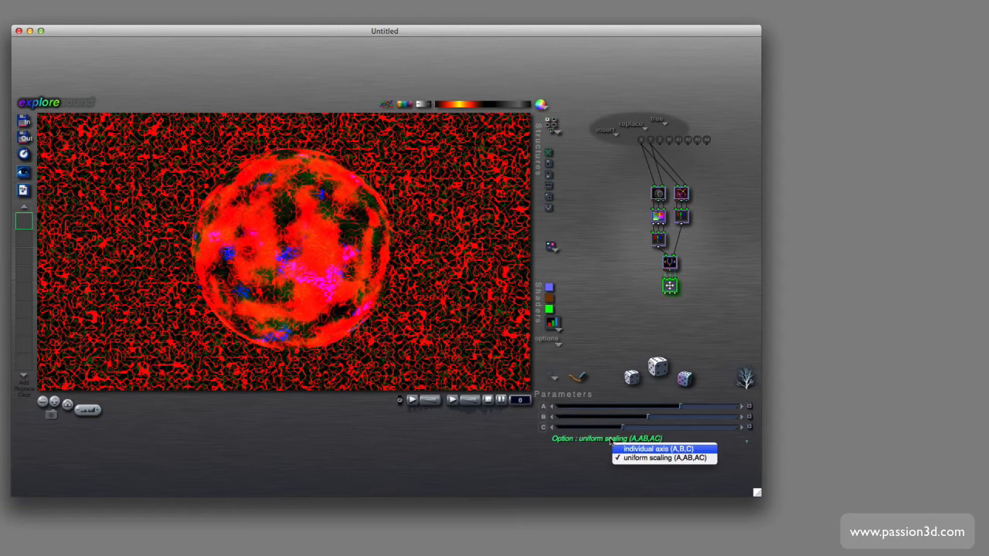
click(649, 450)
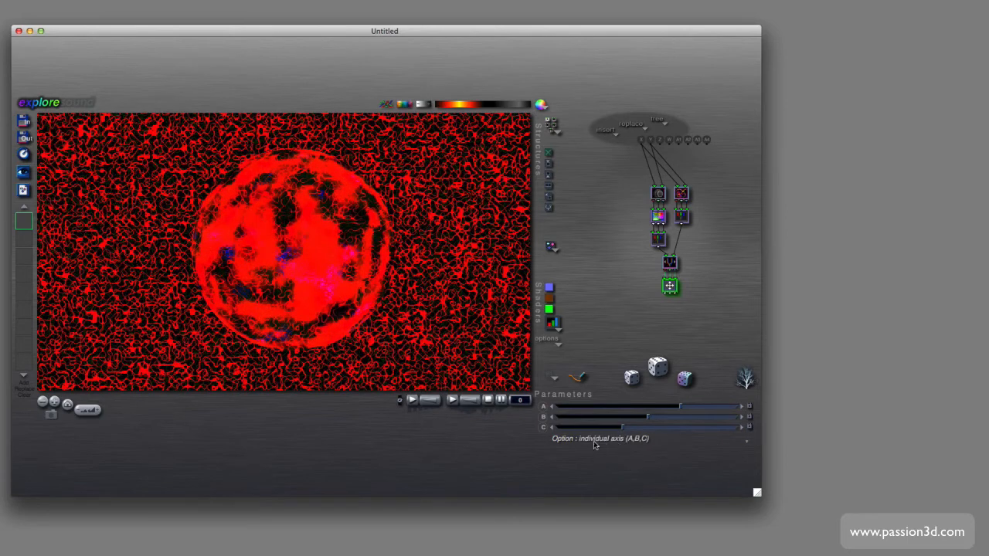
mouse_move(619, 429)
mouse_down()
mouse_move(688, 433)
mouse_move(683, 408)
mouse_move(699, 409)
mouse_move(608, 420)
mouse_up()
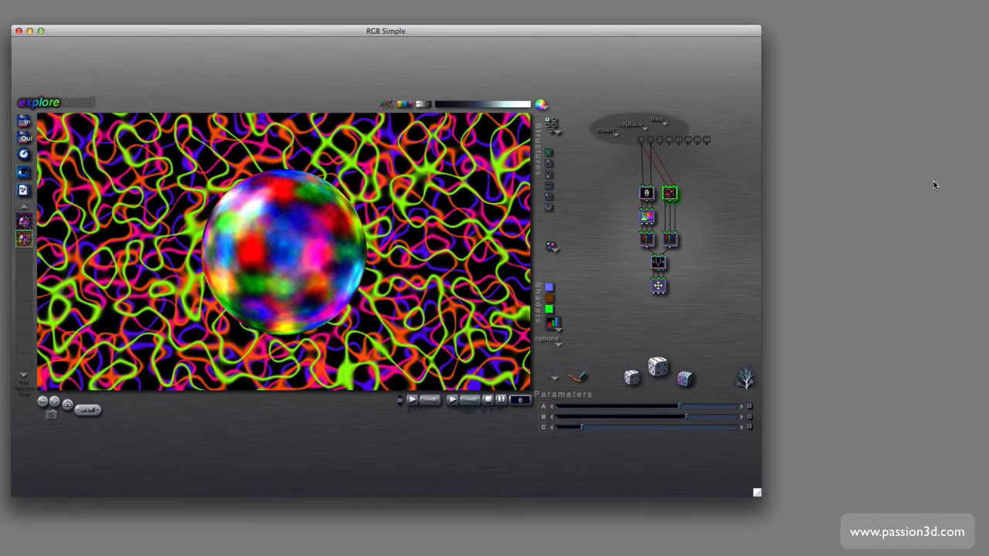
Insert a component above the String noise in the RGB Simple tree and set it to Ripples
click(673, 198)
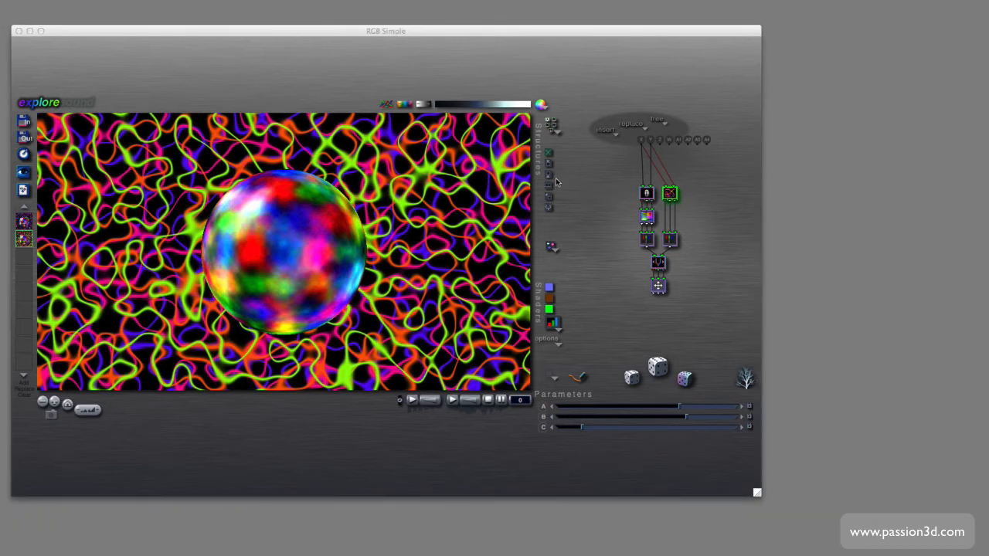
click(550, 179)
click(550, 179)
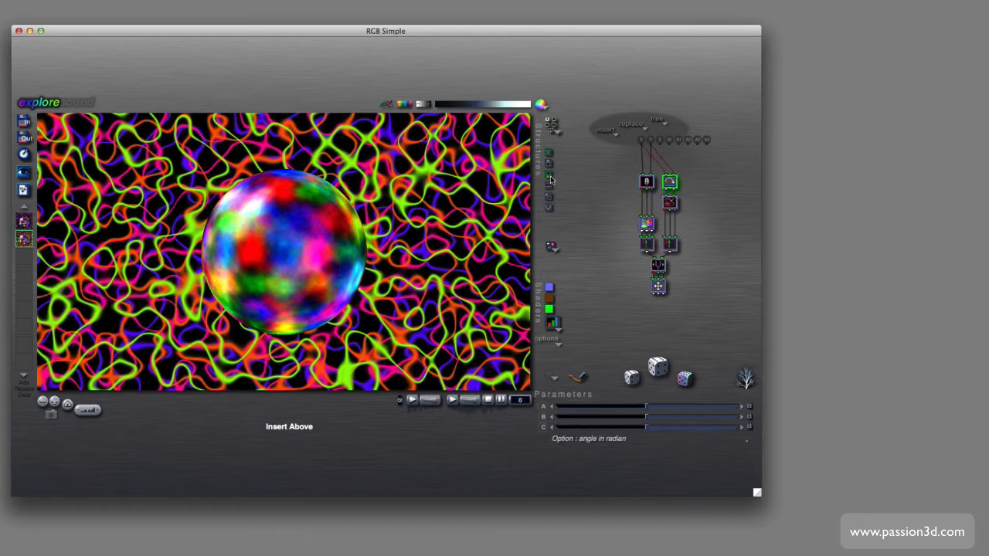
click(671, 183)
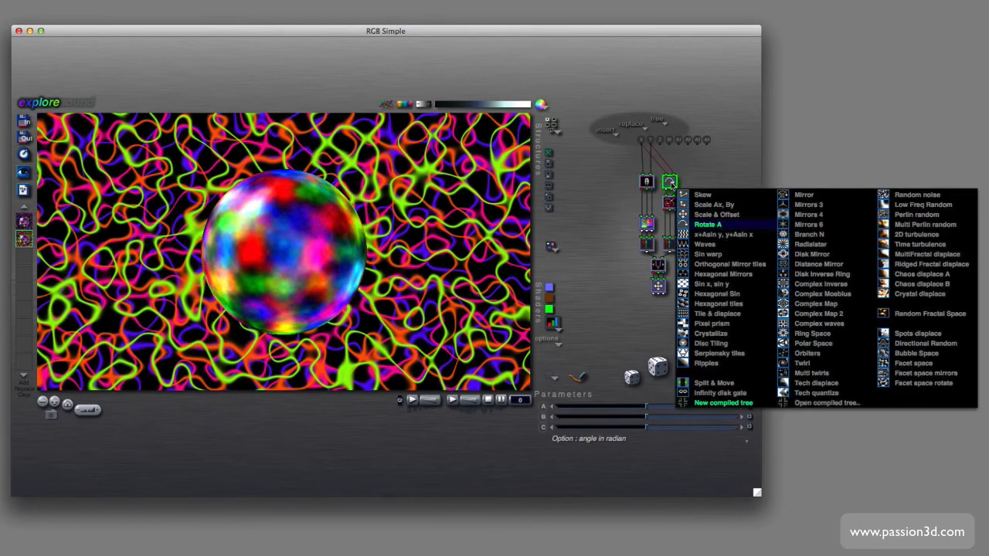
click(708, 363)
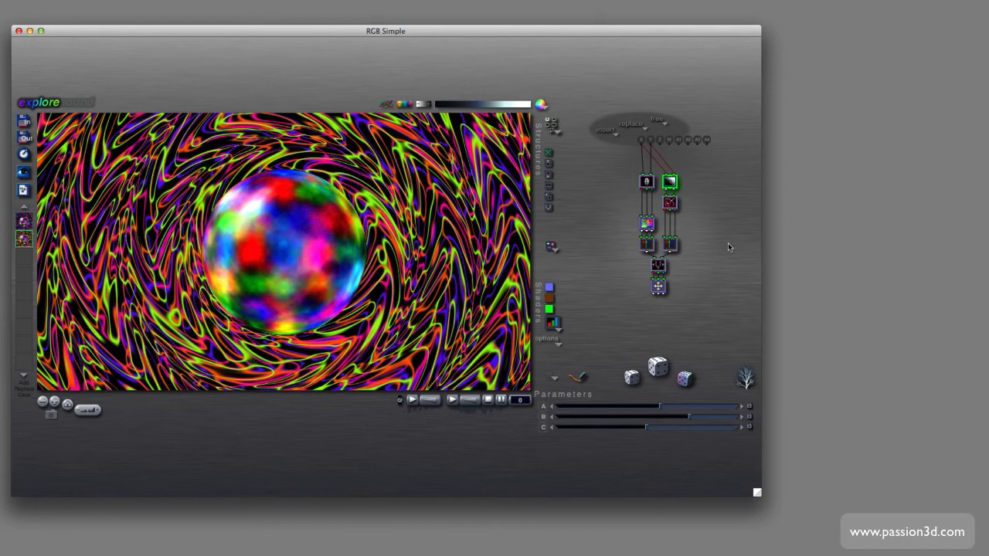
Change the String noise component to RGB main gradient and choose a red, gold, black and silver color gradation
click(669, 204)
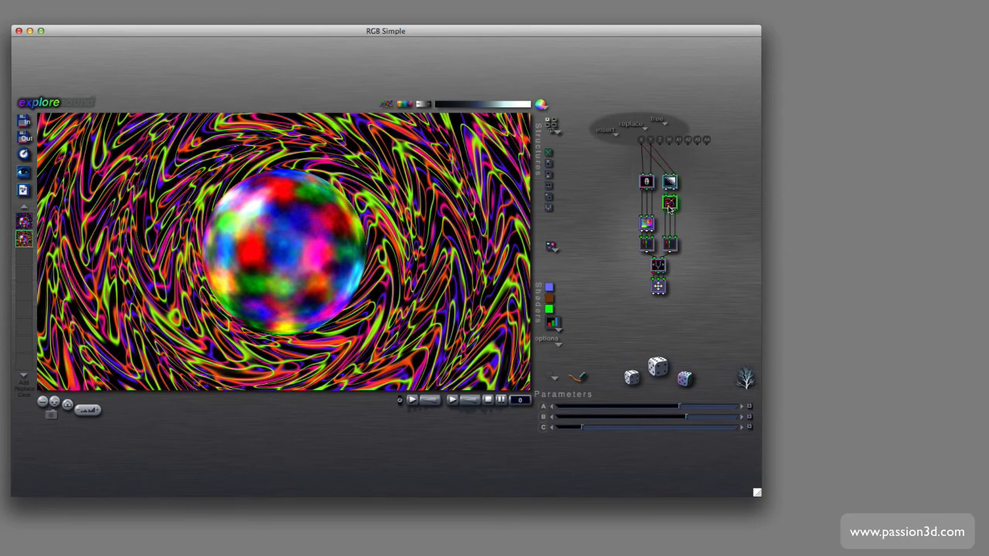
click(669, 207)
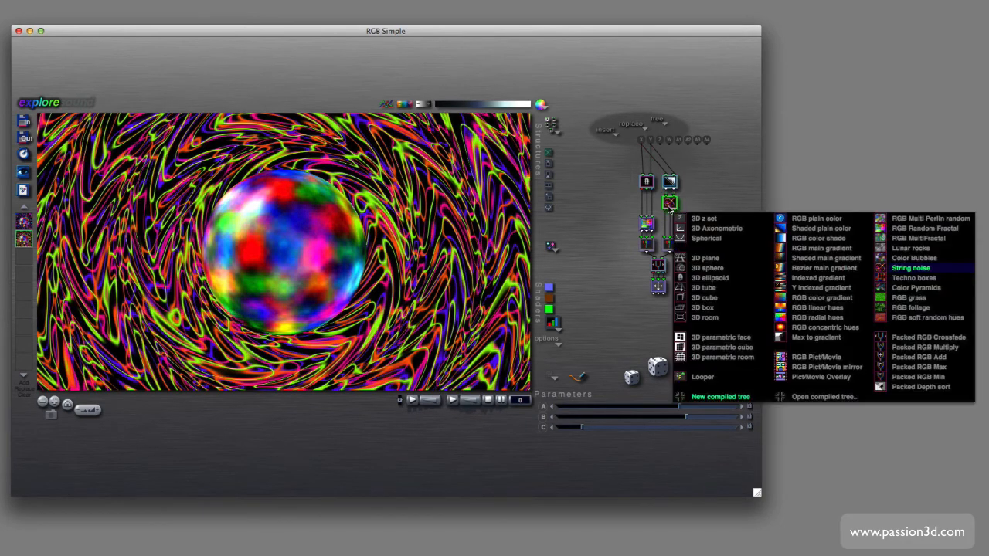
click(811, 250)
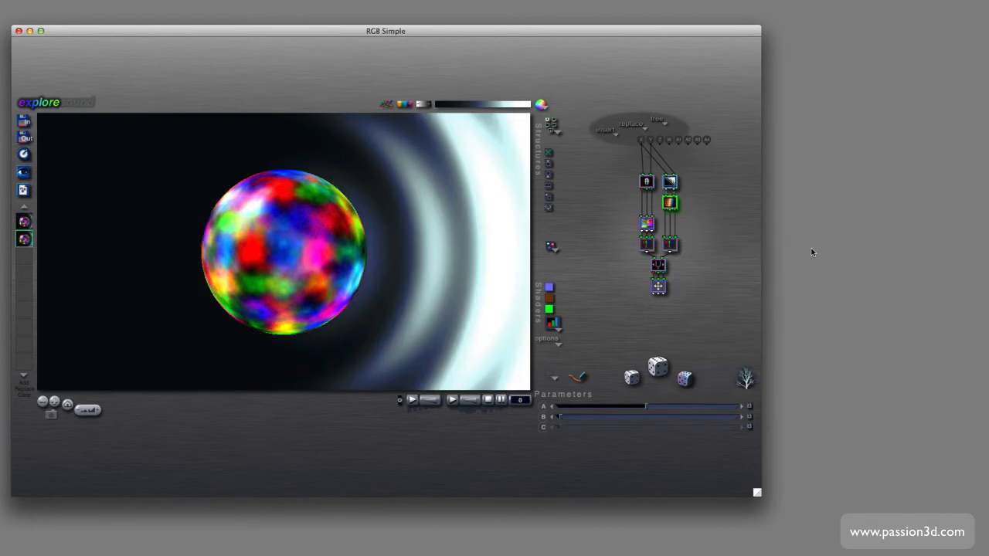
click(539, 105)
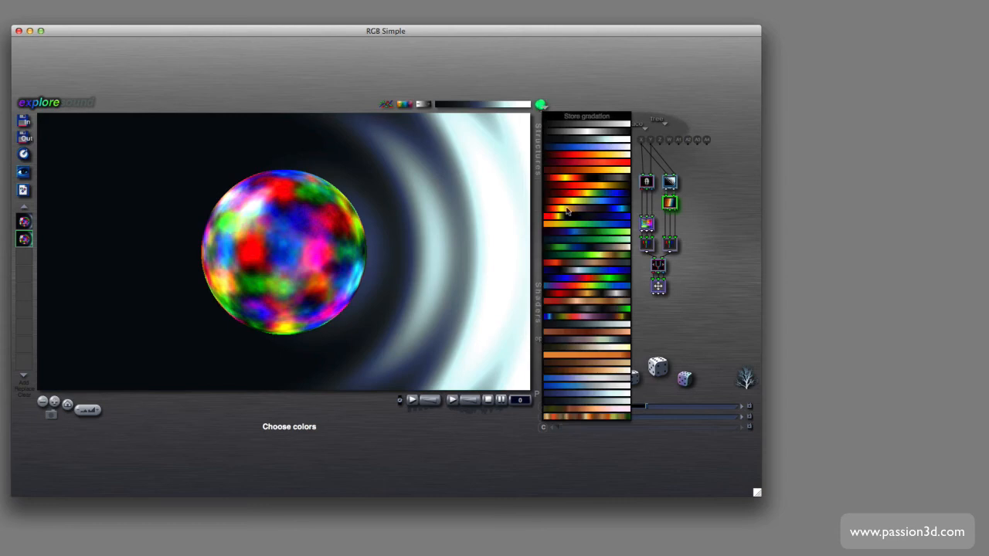
click(565, 182)
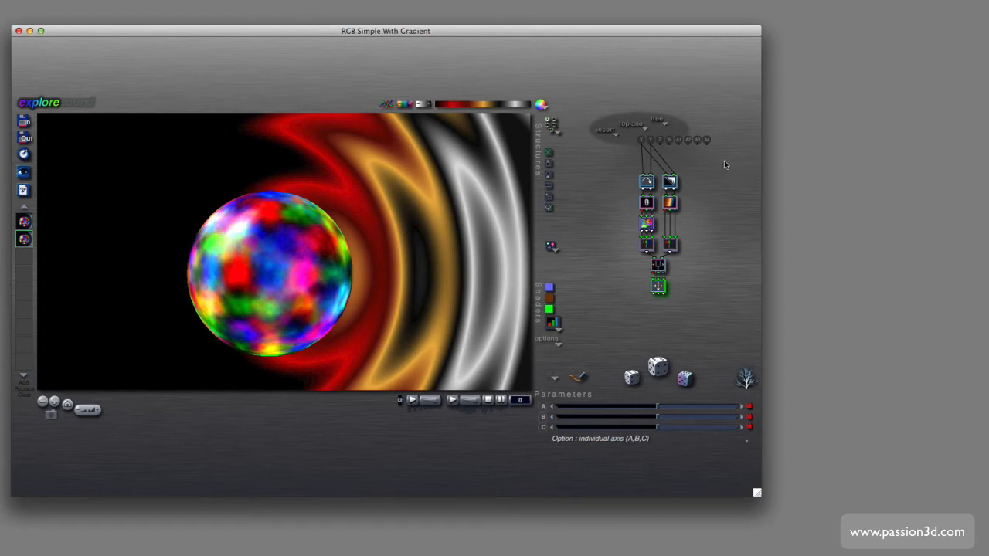
Delete the Ripples component above the gradient and change the RGB main gradient component to RGB Pict/Movie
click(670, 182)
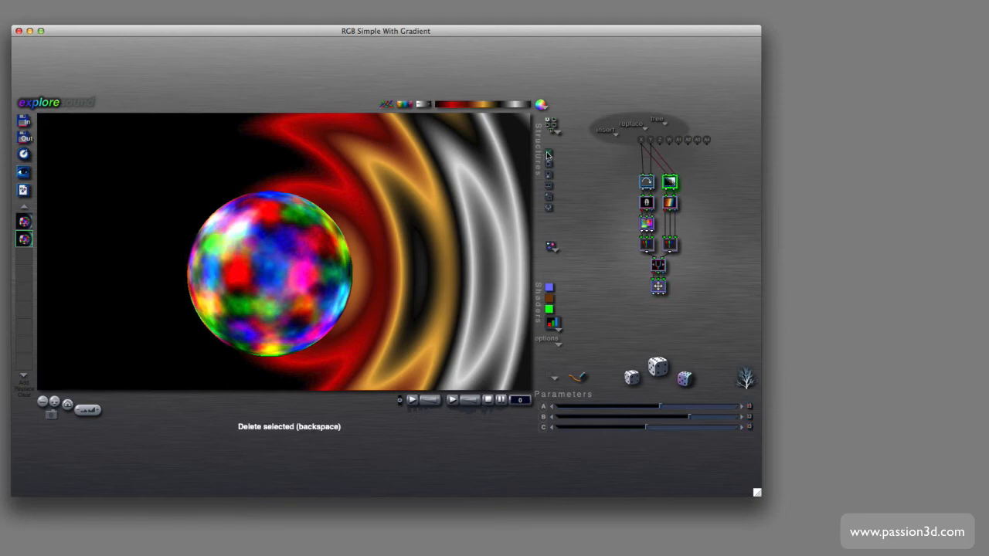
click(547, 155)
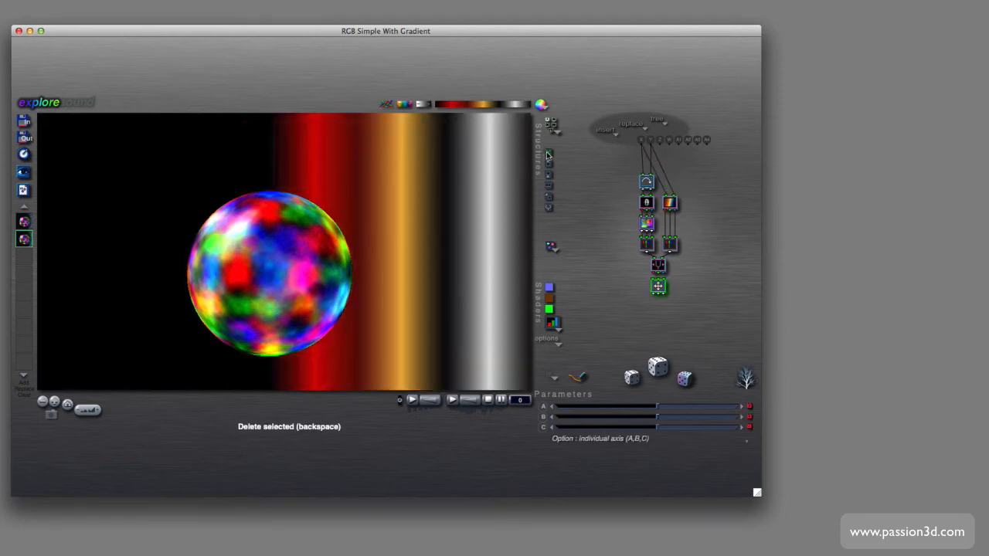
click(669, 203)
click(669, 206)
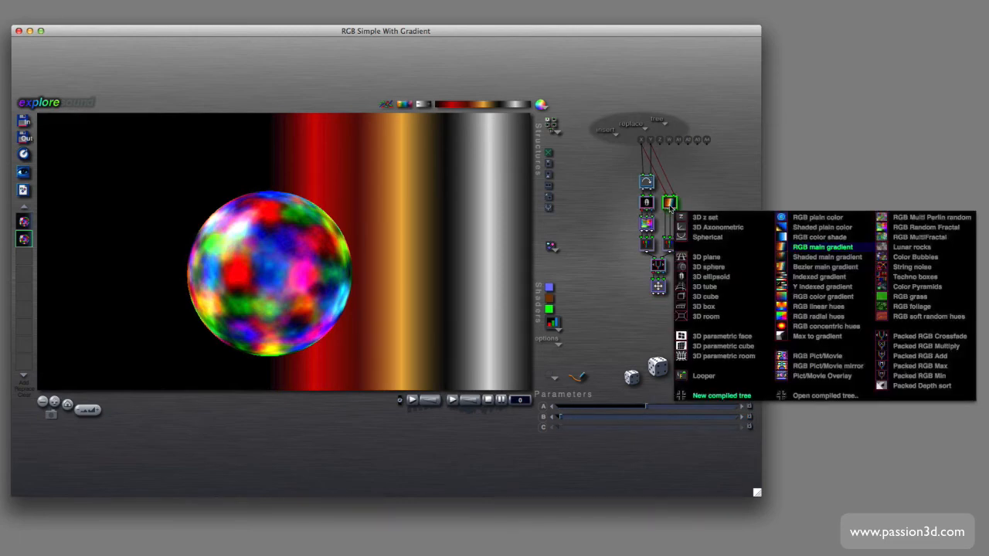
click(819, 356)
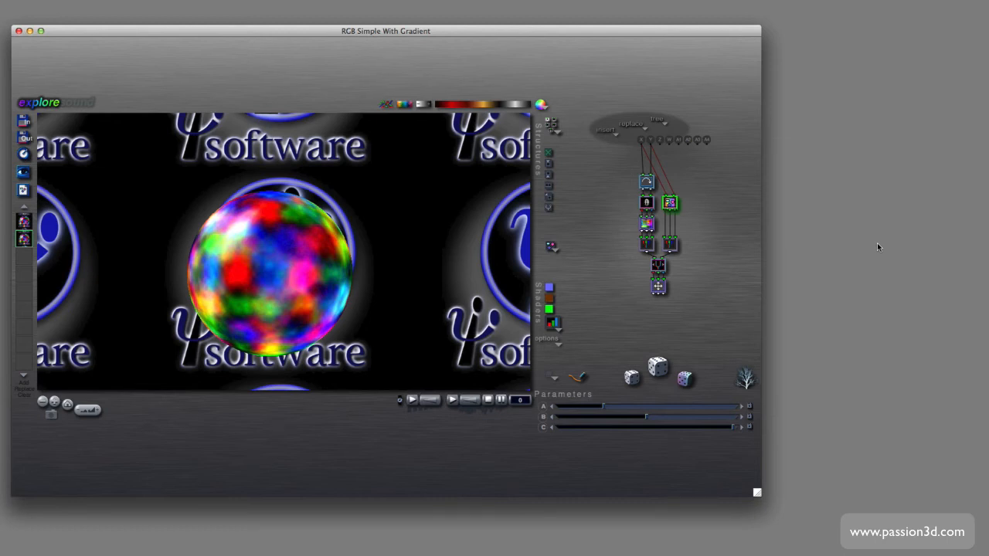
Insert a Rotate A component above the RGB Pict/Movie, switch its option to angle in °, and set the angle to about -25.3
click(934, 141)
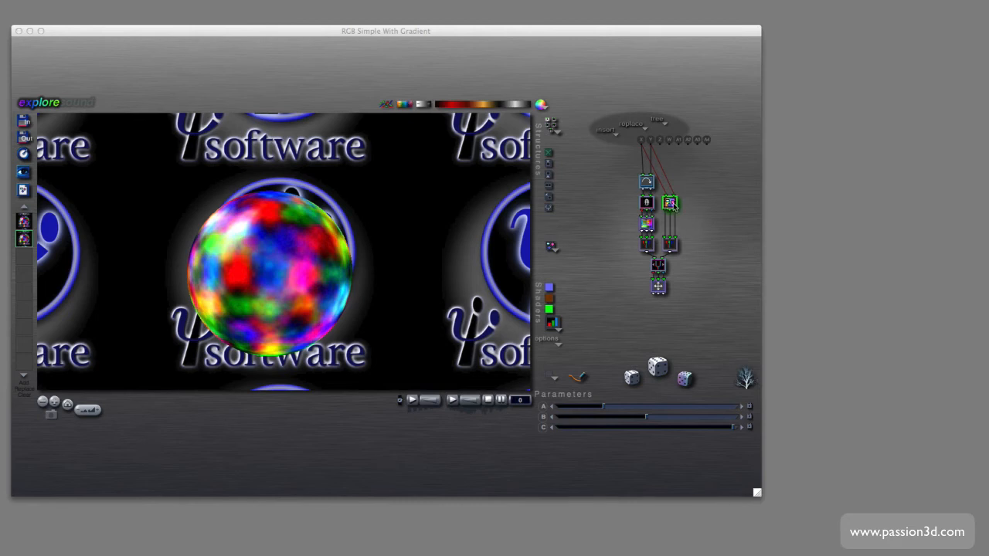
click(550, 178)
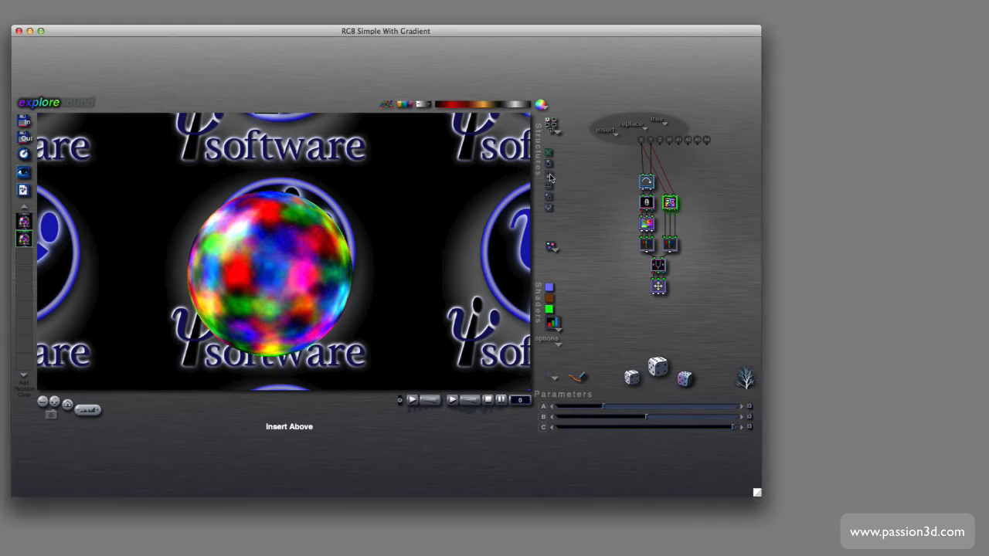
click(550, 178)
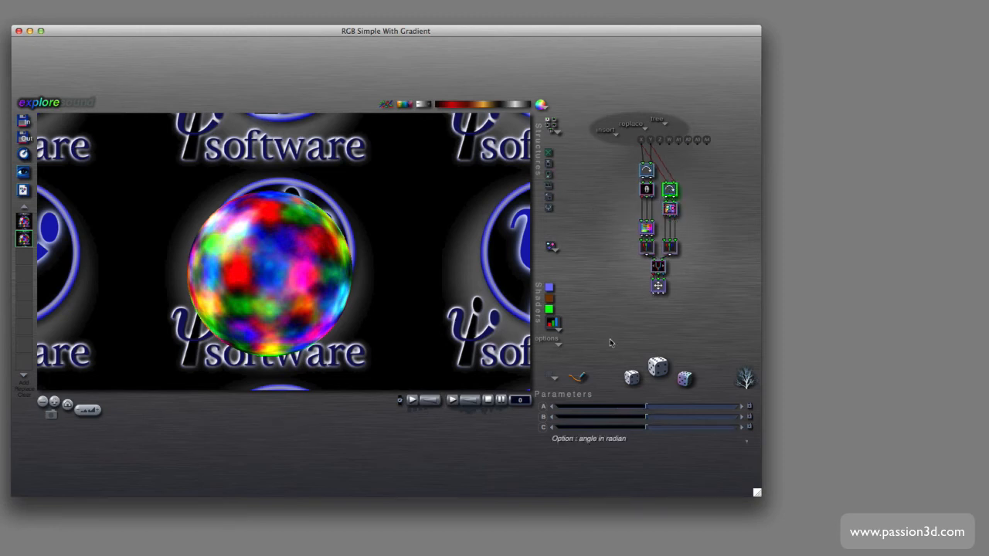
click(611, 442)
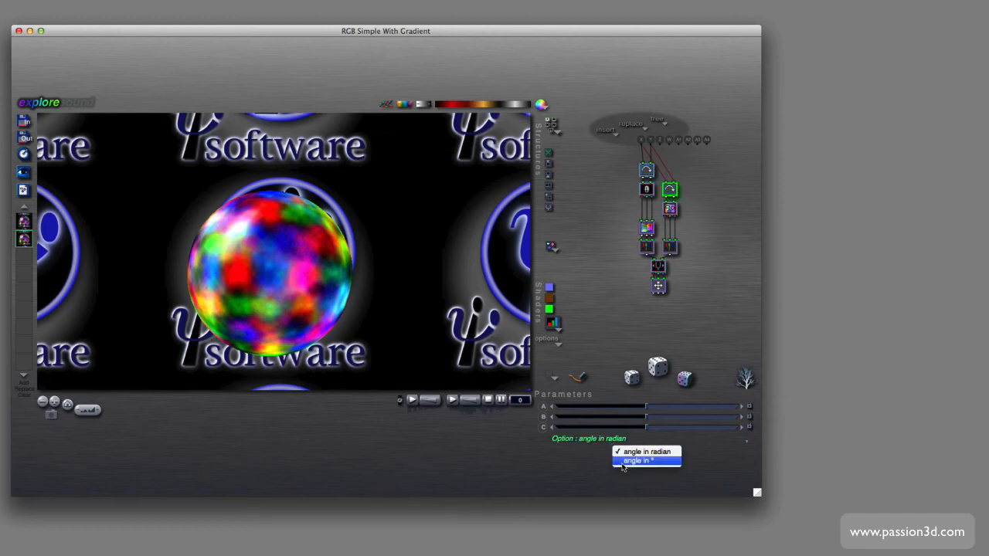
click(623, 461)
click(647, 410)
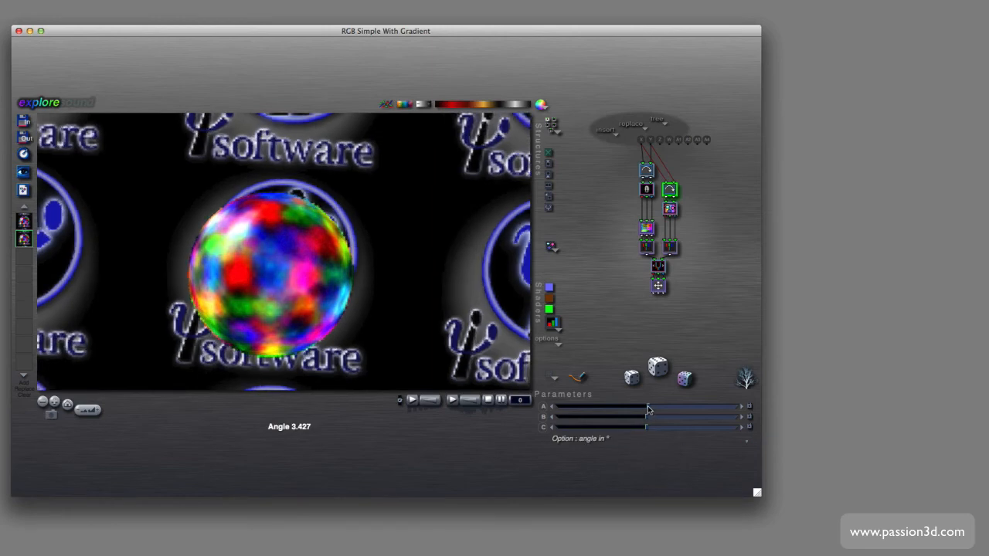
mouse_move(648, 410)
mouse_down()
mouse_move(675, 409)
mouse_move(642, 421)
mouse_move(658, 428)
mouse_move(650, 432)
mouse_move(672, 406)
mouse_move(610, 407)
mouse_move(675, 407)
mouse_move(634, 417)
mouse_up()
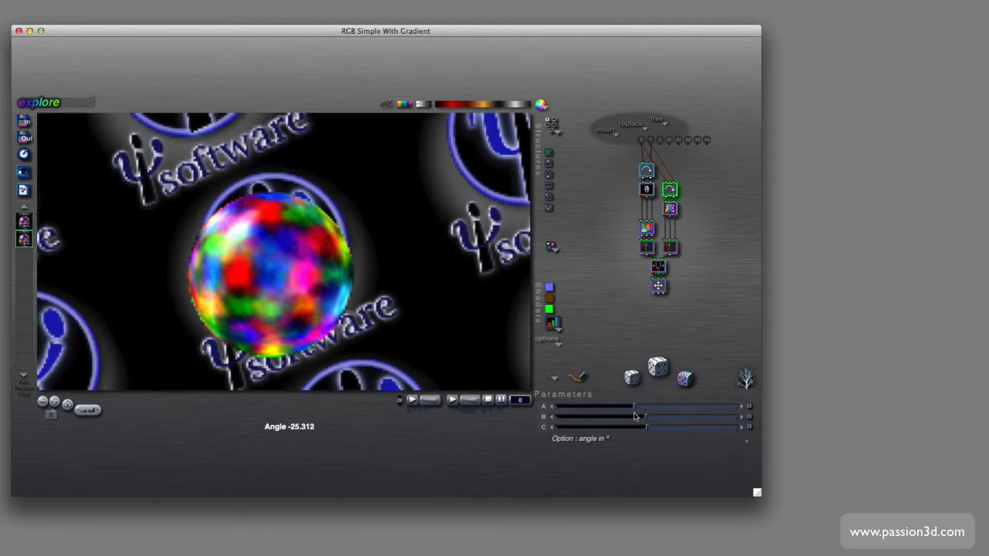
Change the Rotate A component above the picture to Ripples and lower its amplitude
click(671, 190)
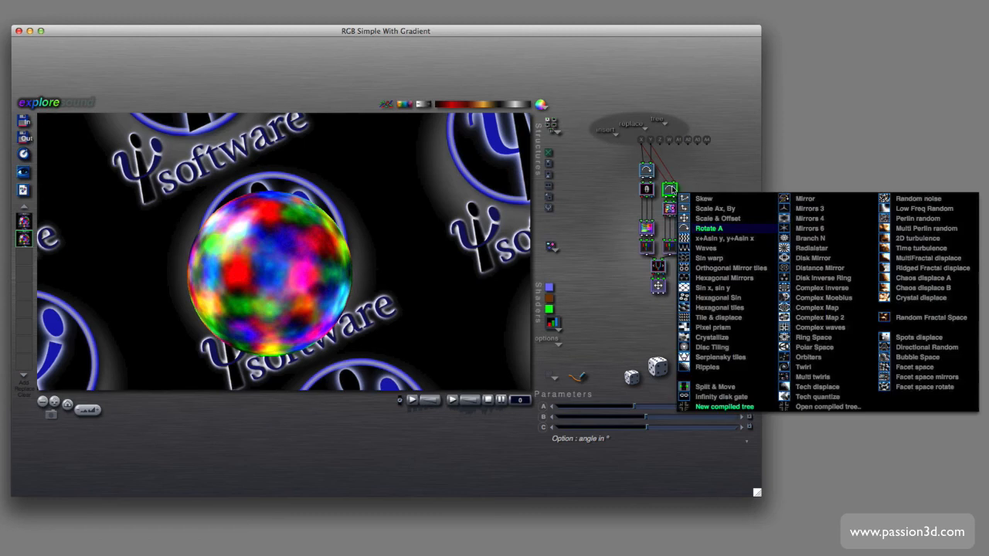
click(709, 367)
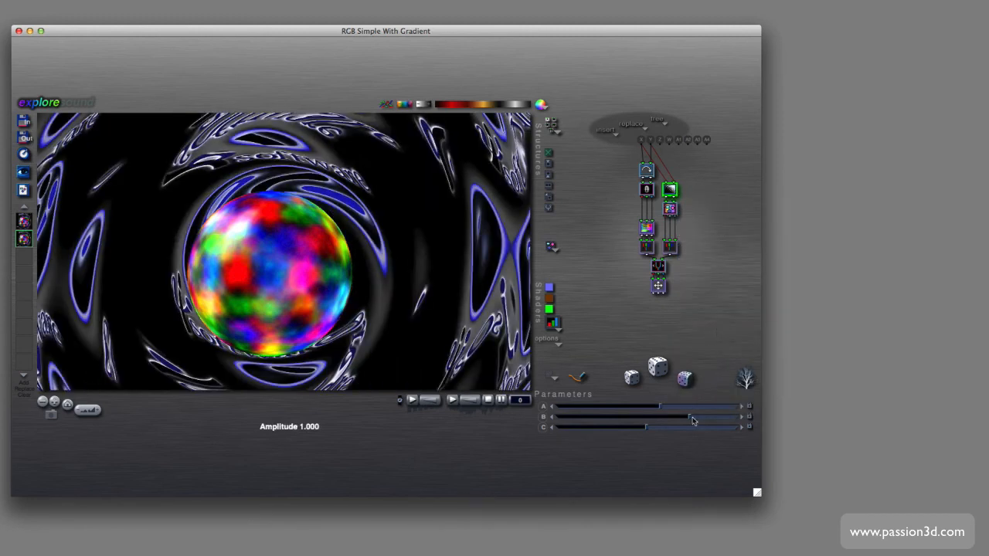
drag(689, 417, 633, 413)
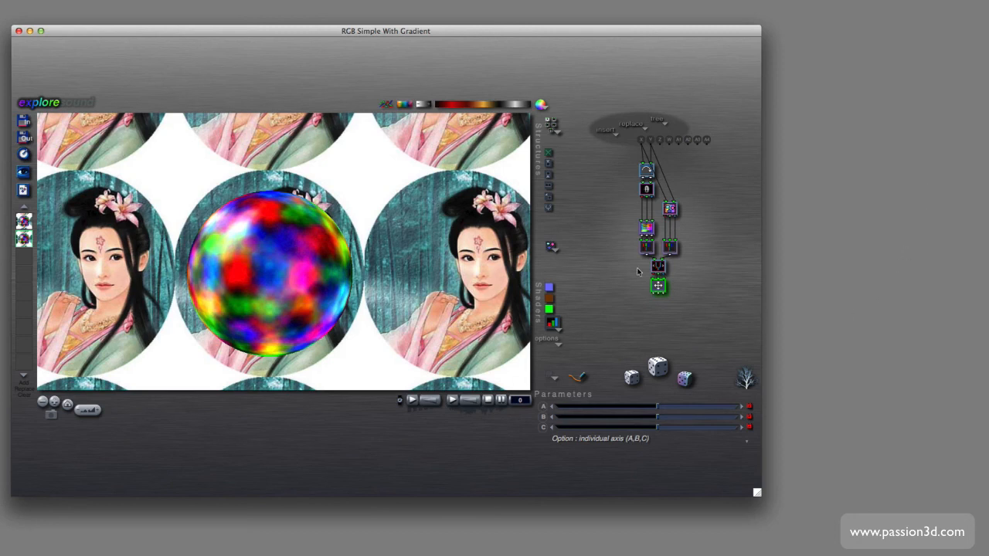
Look at the list of available Pict/Movie slots and close it without choosing another picture
click(552, 248)
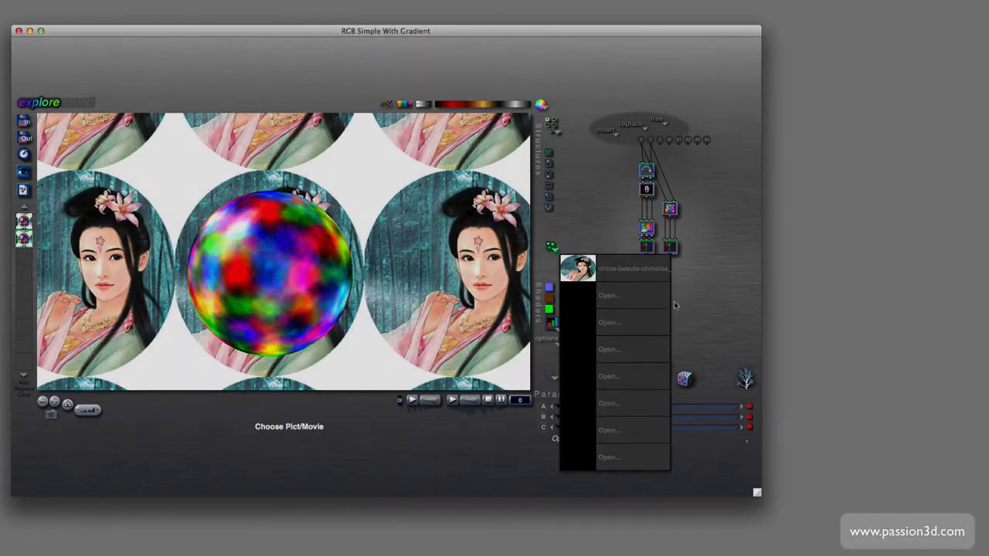
click(692, 279)
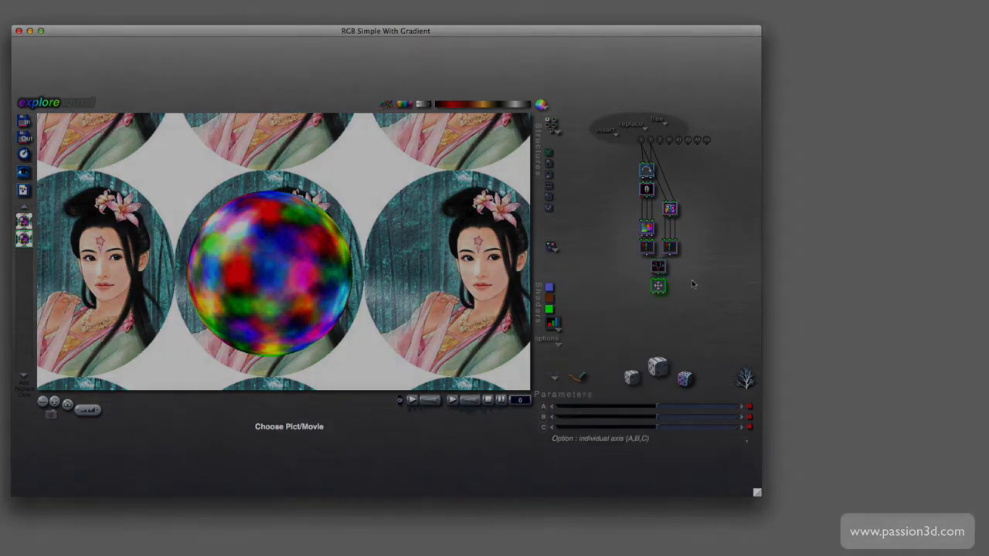